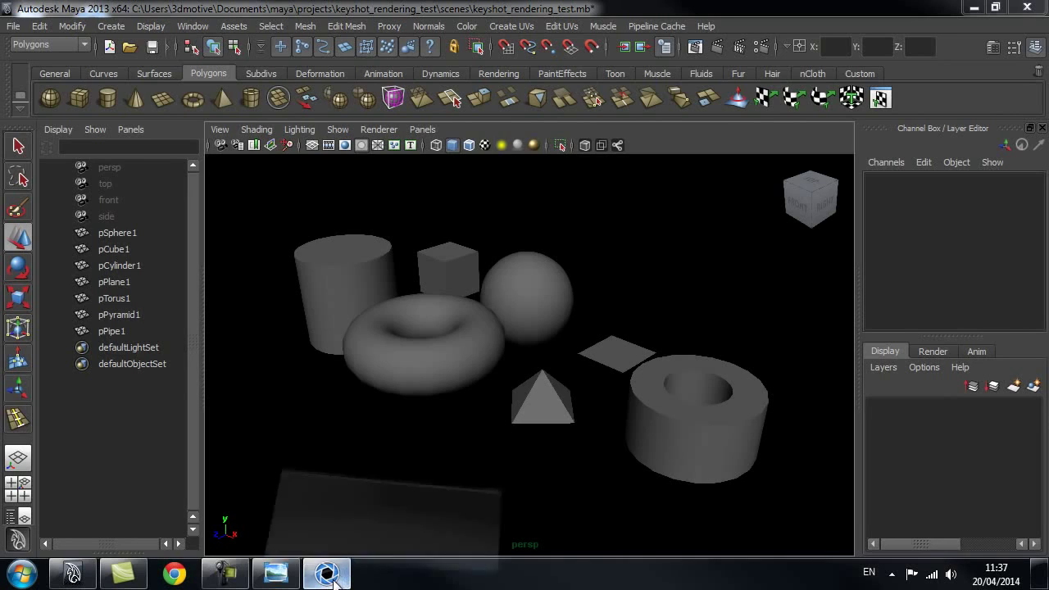
Step: Switch from the Maya scene to the KeyShot window and open its File menu
left_click(384, 515)
left_click(14, 26)
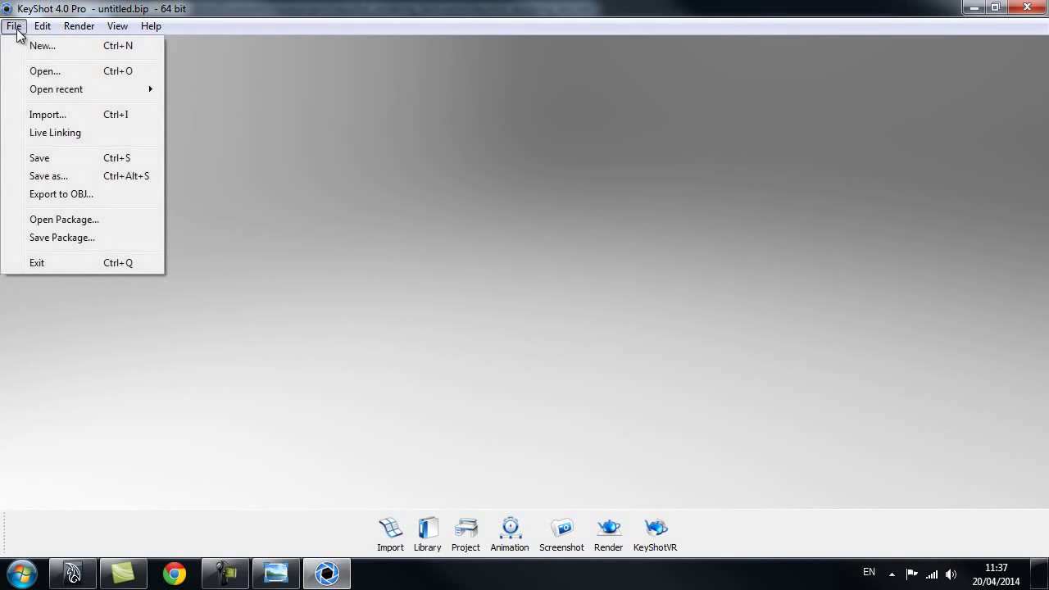
Step: Import the keyshot_rendering_test scene file into KeyShot with the default import settings
left_click(40, 113)
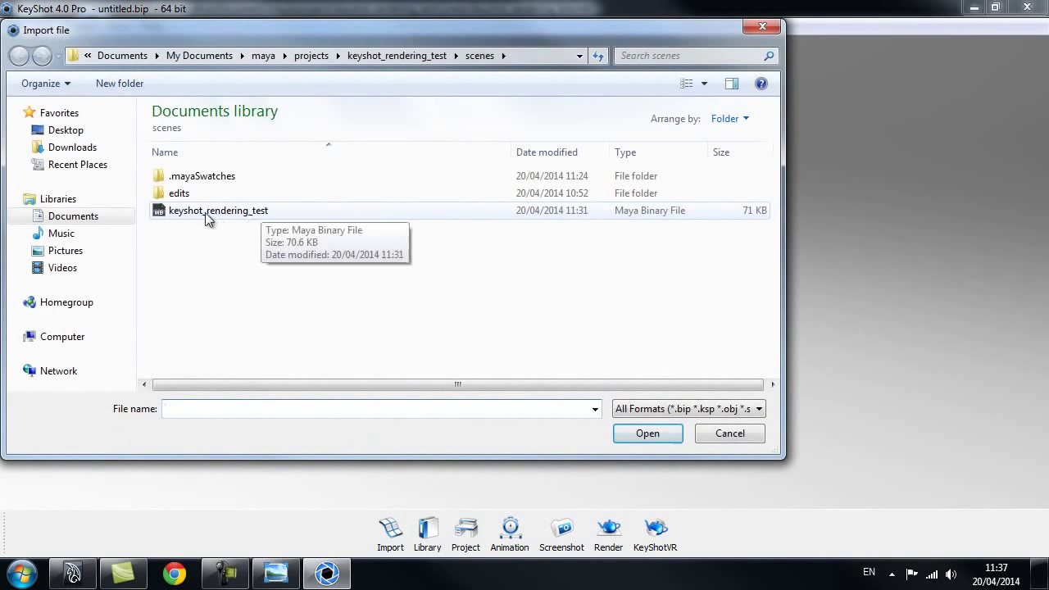
left_click(222, 213)
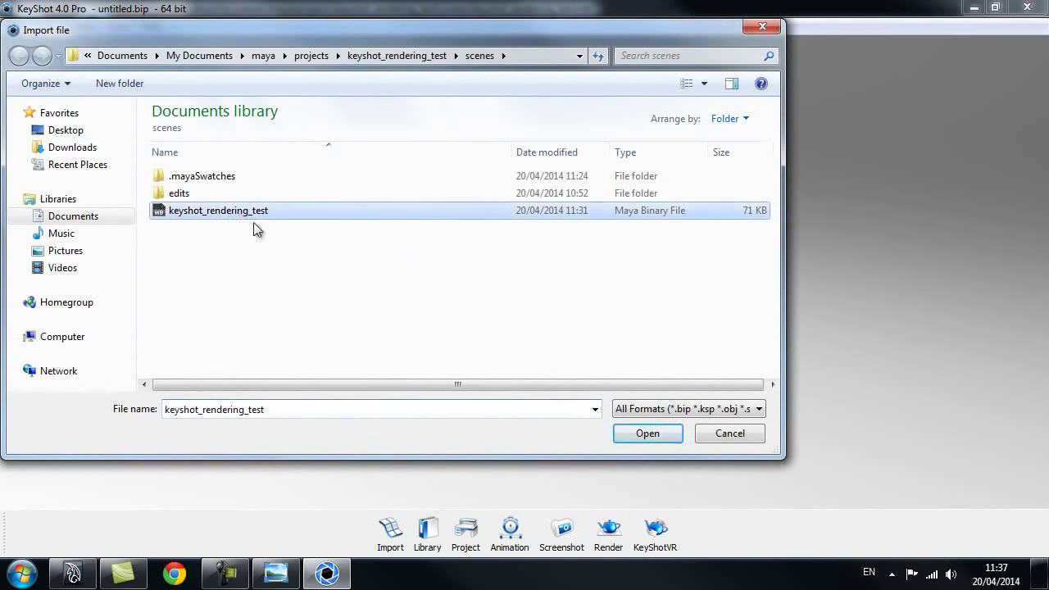
left_click(648, 433)
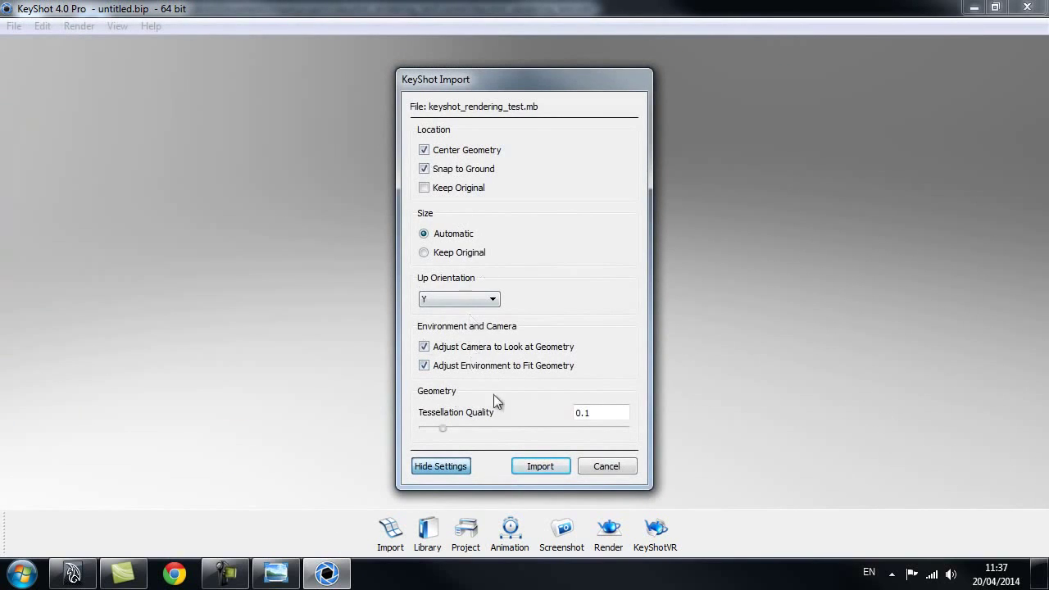
left_click(540, 464)
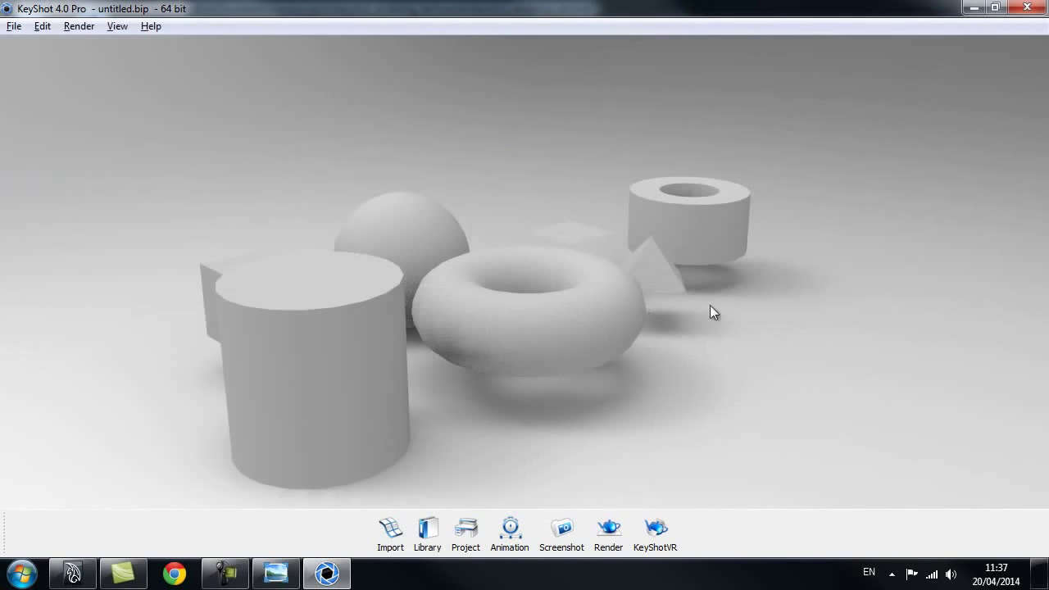
Step: Orbit and zoom around the imported primitives, then show the KeyShot material Library
left_click_drag(810, 290, 562, 387)
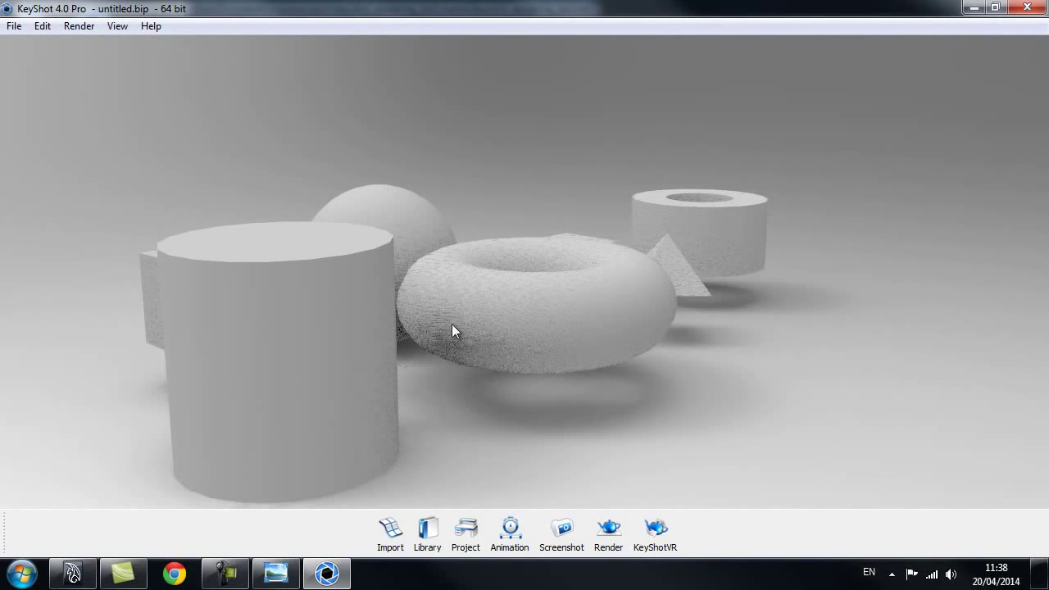
scroll(640, 369, "down", 5)
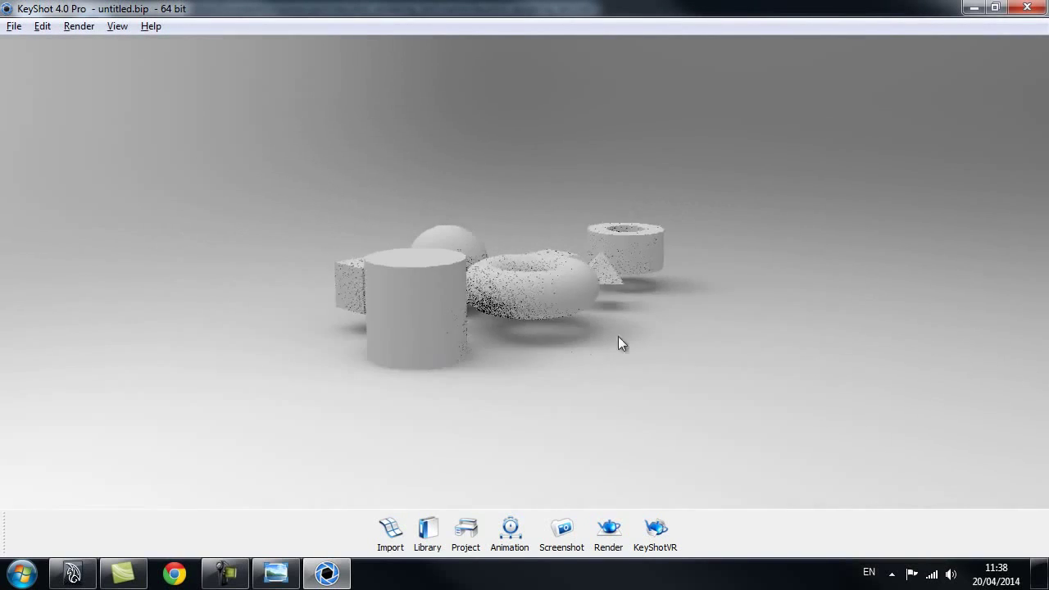
scroll(566, 305, "up", 5)
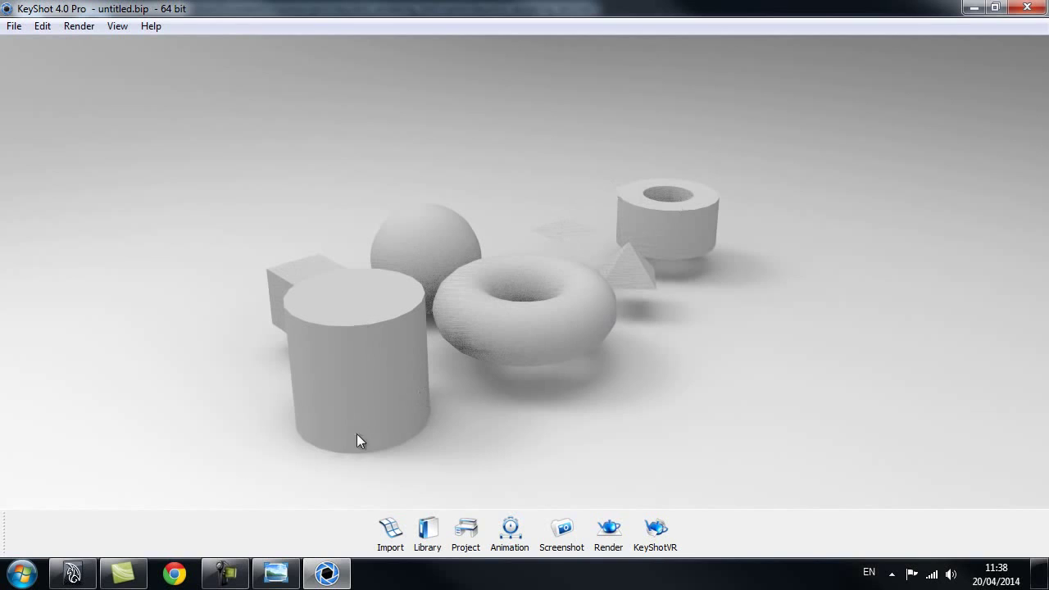
left_click(429, 531)
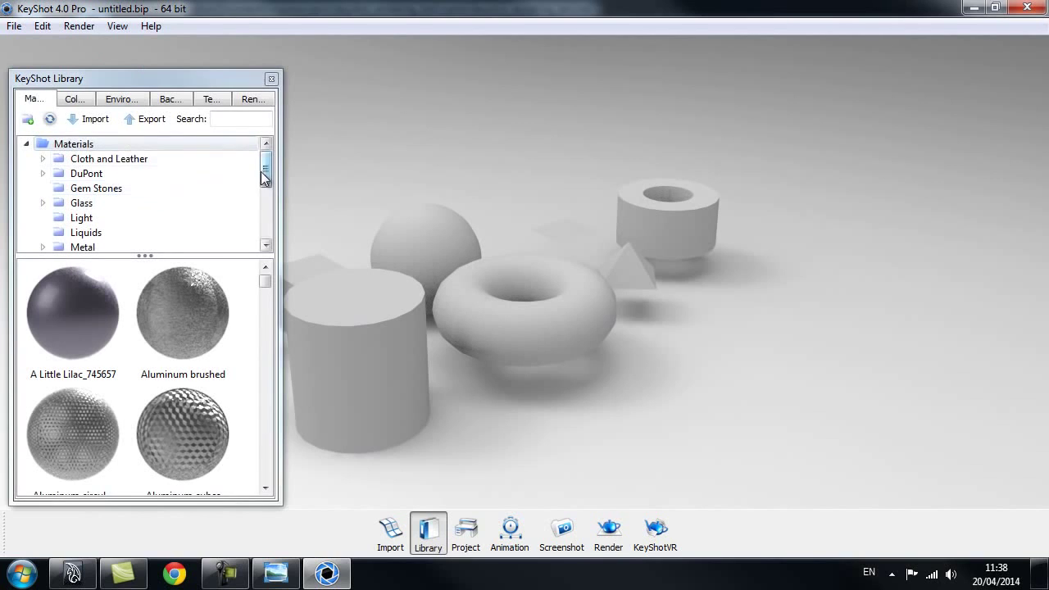
Step: Filter the library by 'paint' and apply Paint - gloss black to the whole model
mouse_move(266, 172)
left_mouse_down()
mouse_move(274, 226)
mouse_move(265, 169)
left_mouse_up()
left_click(234, 118)
type("paint")
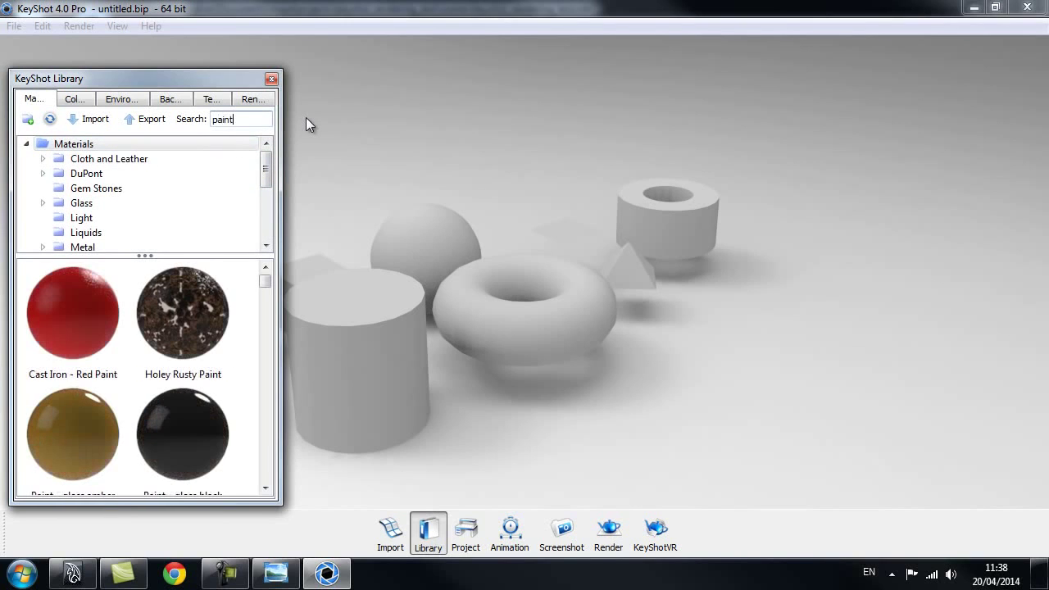
mouse_move(175, 436)
left_mouse_down()
mouse_move(269, 415)
mouse_move(330, 367)
left_mouse_up()
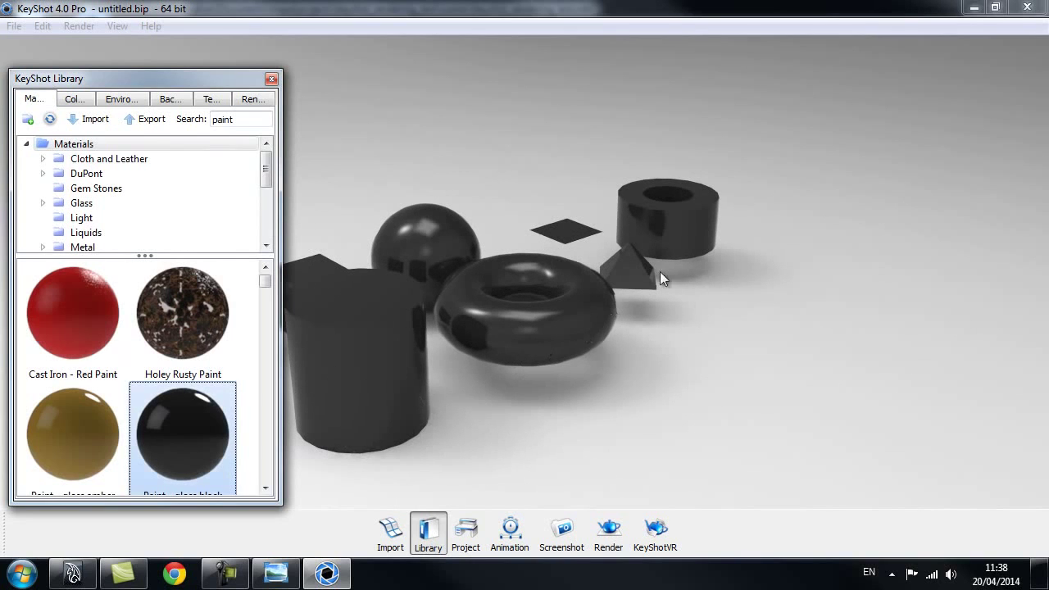
left_click_drag(469, 390, 857, 412)
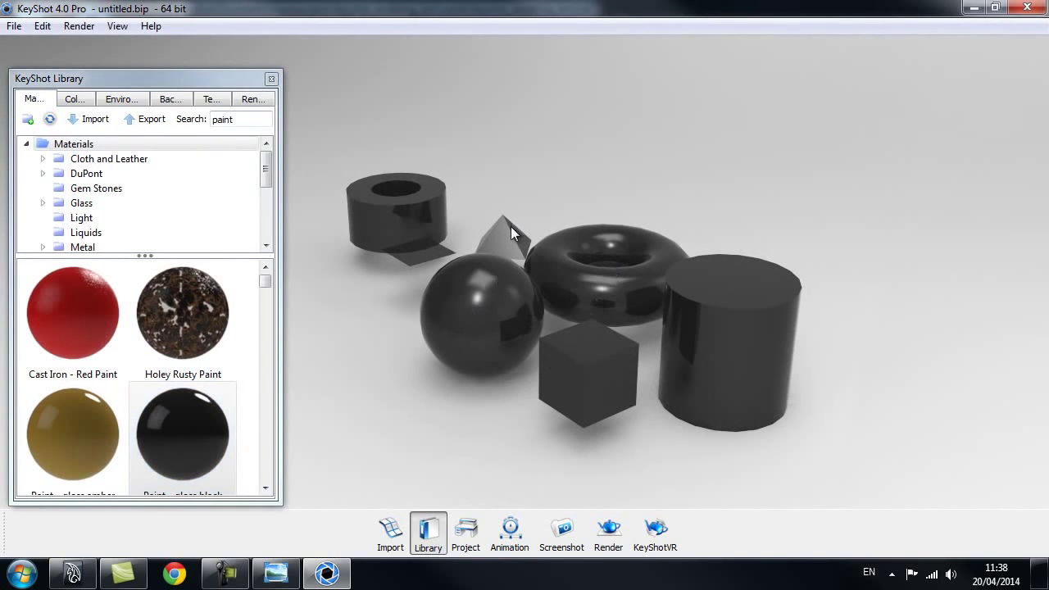
Step: In the Project Scene tree, select the keyshot_rendering_test group and unlink its shared materials
left_click(464, 537)
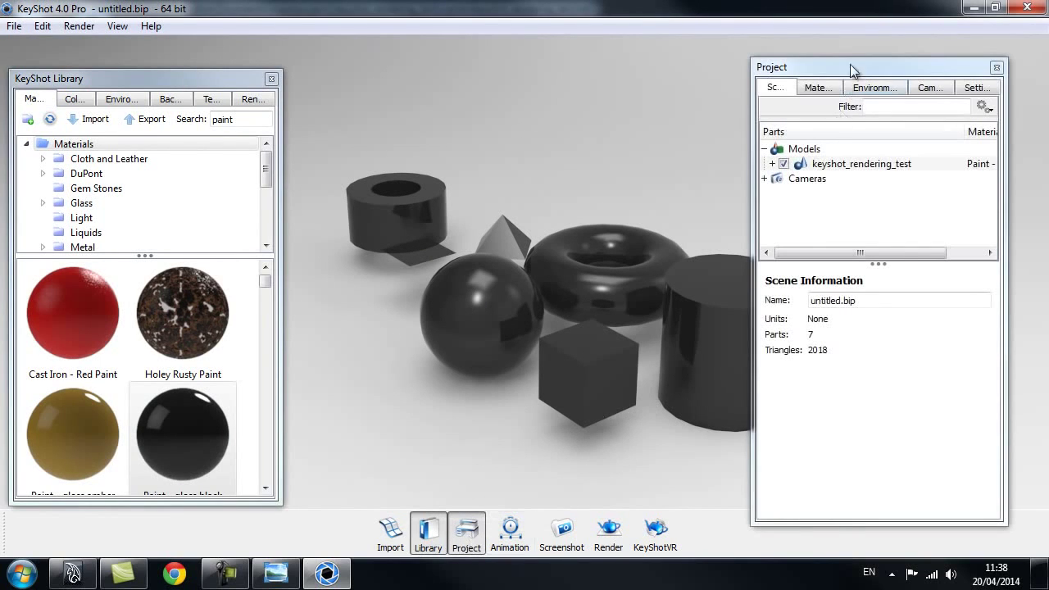
left_click_drag(850, 64, 869, 58)
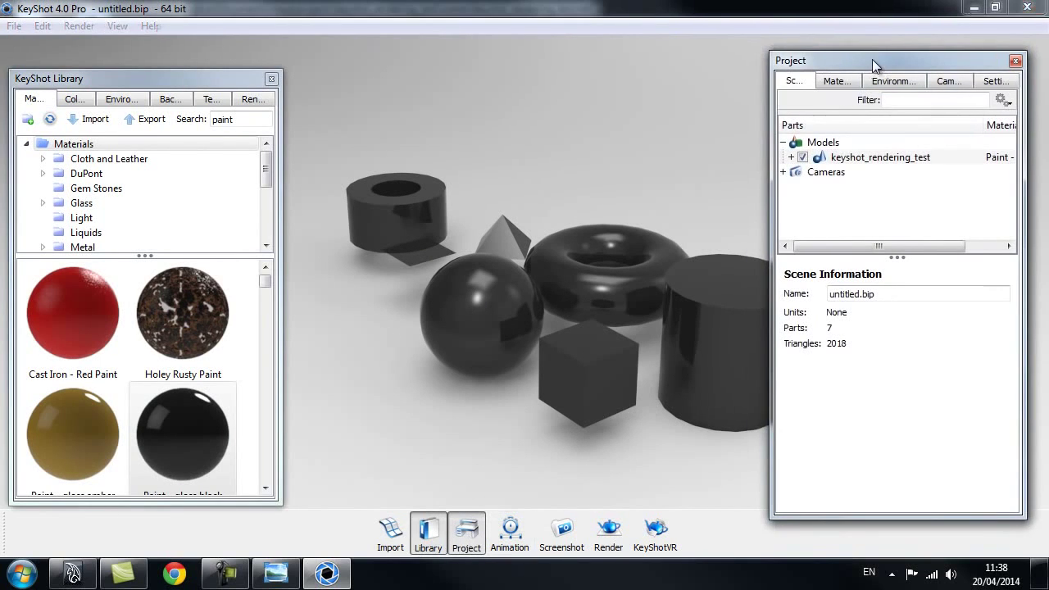
left_click(791, 157)
left_click_drag(1010, 164, 1014, 190)
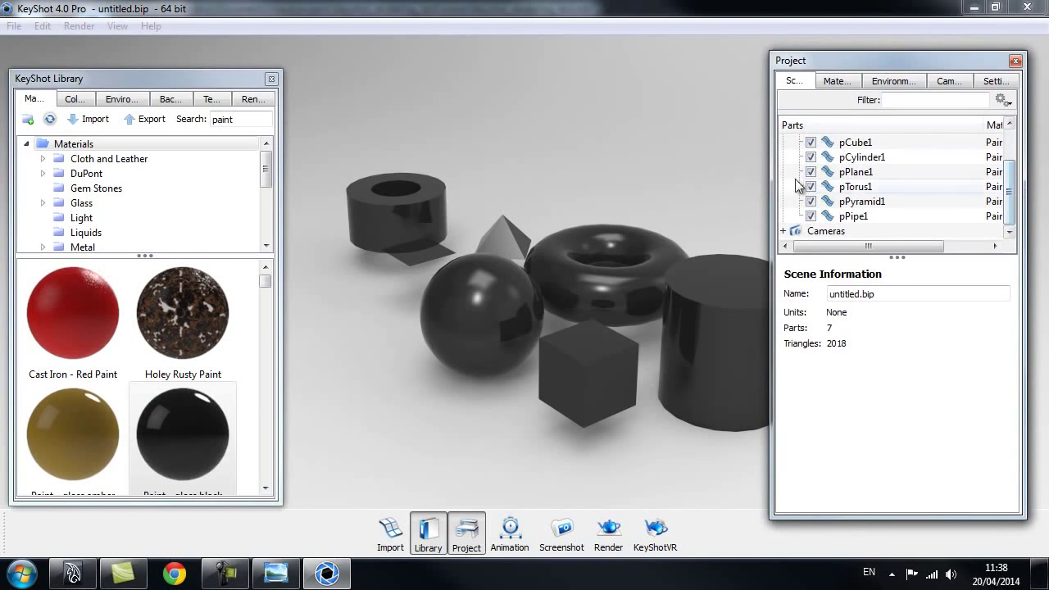
left_click_drag(773, 185, 731, 185)
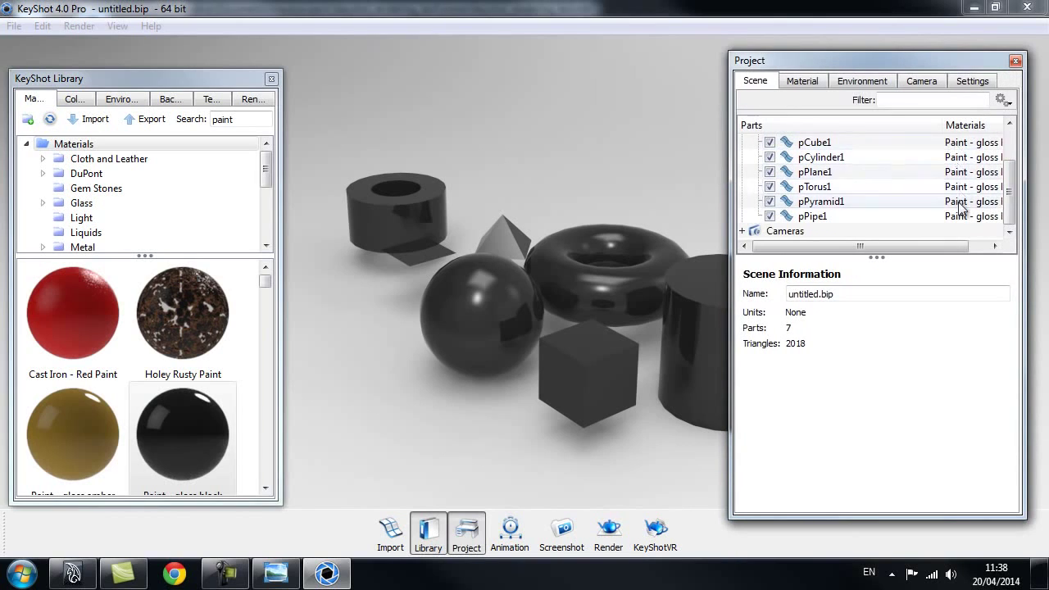
left_click_drag(1012, 199, 1012, 168)
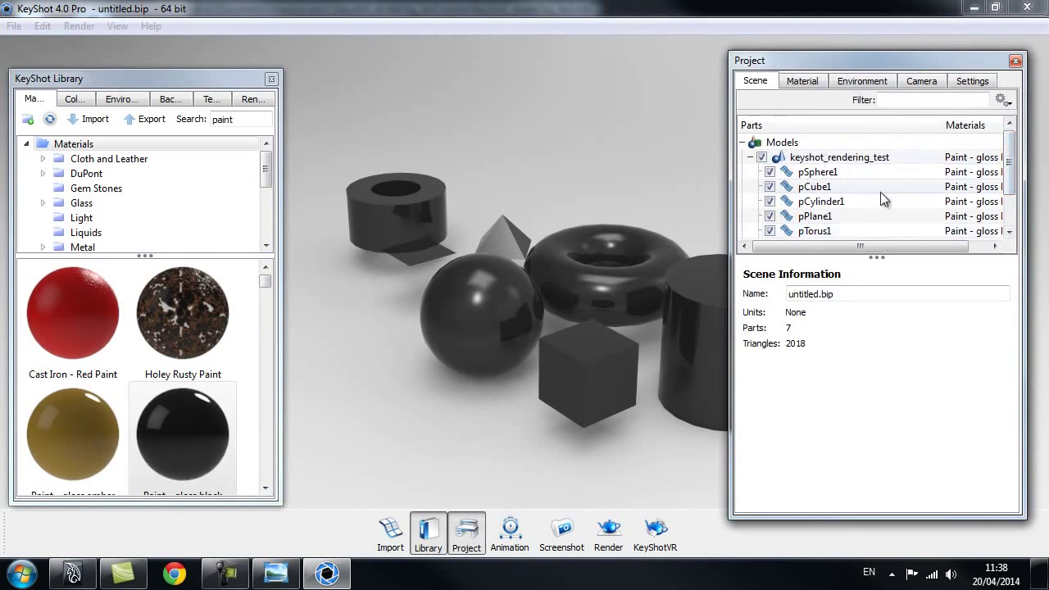
scroll(860, 152, "down", 1)
left_click(861, 144)
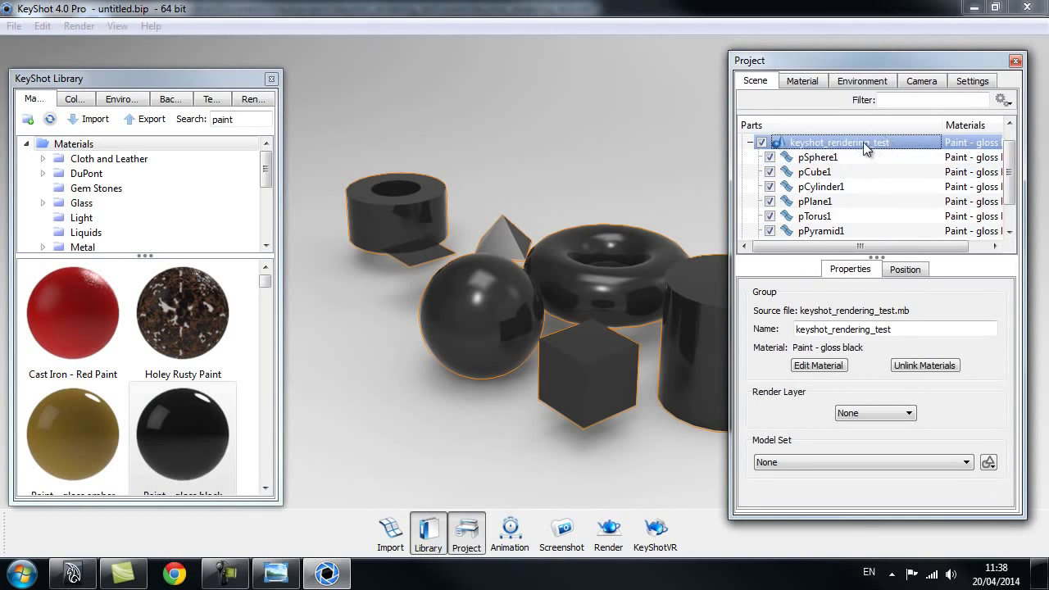
left_click(925, 365)
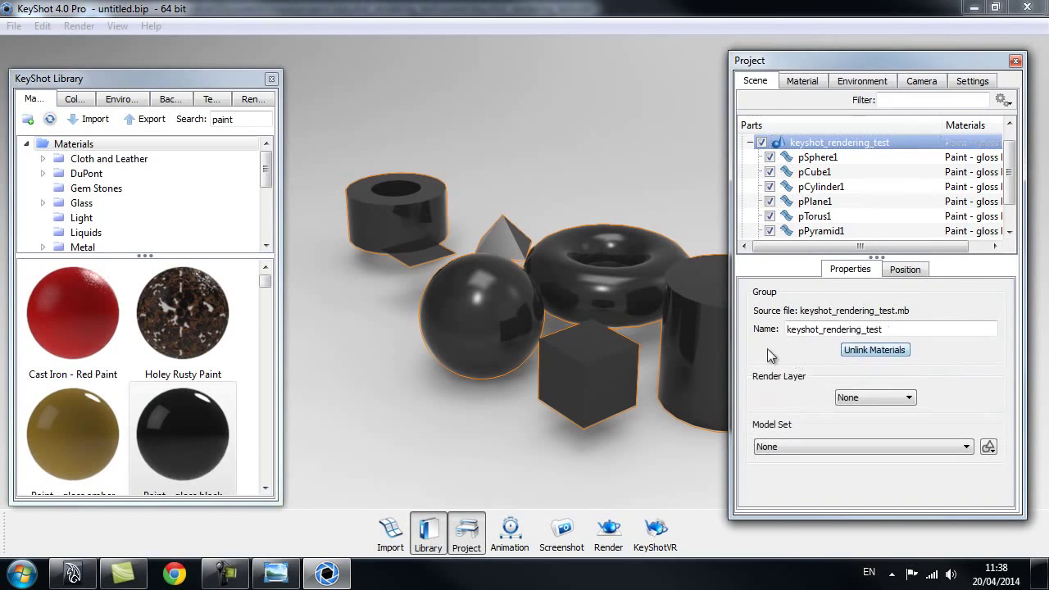
Step: Paint the pipe Cast Iron - Red Paint, the sphere gloss amber, the cube cream, and the torus and cylinder with other gloss paints
mouse_move(77, 320)
left_mouse_down()
mouse_move(288, 300)
mouse_move(377, 205)
left_mouse_up()
mouse_move(182, 434)
left_mouse_down()
mouse_move(385, 286)
mouse_move(434, 283)
left_mouse_up()
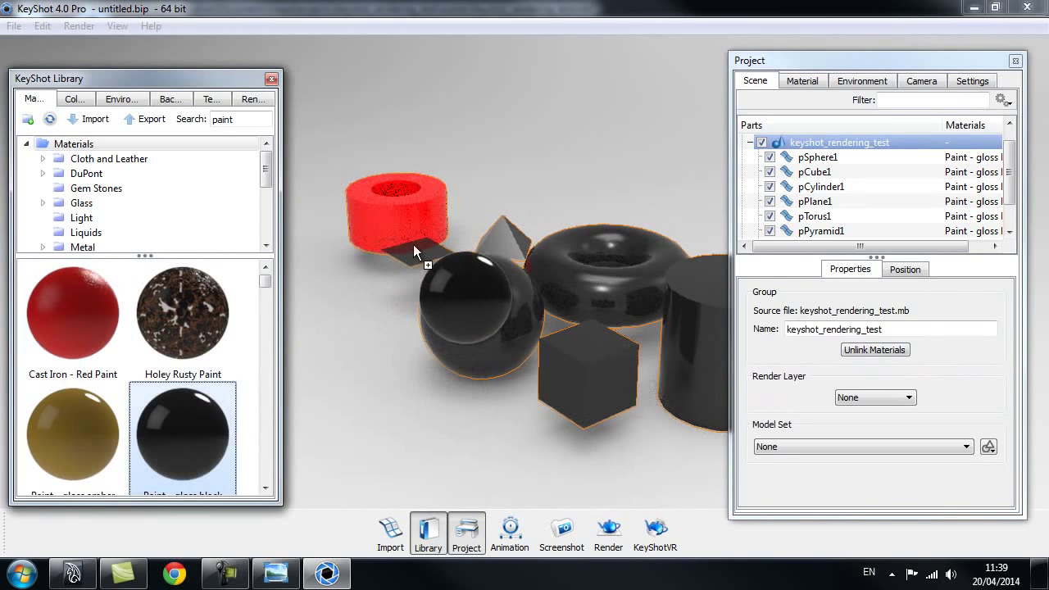
left_click_drag(73, 435, 457, 337)
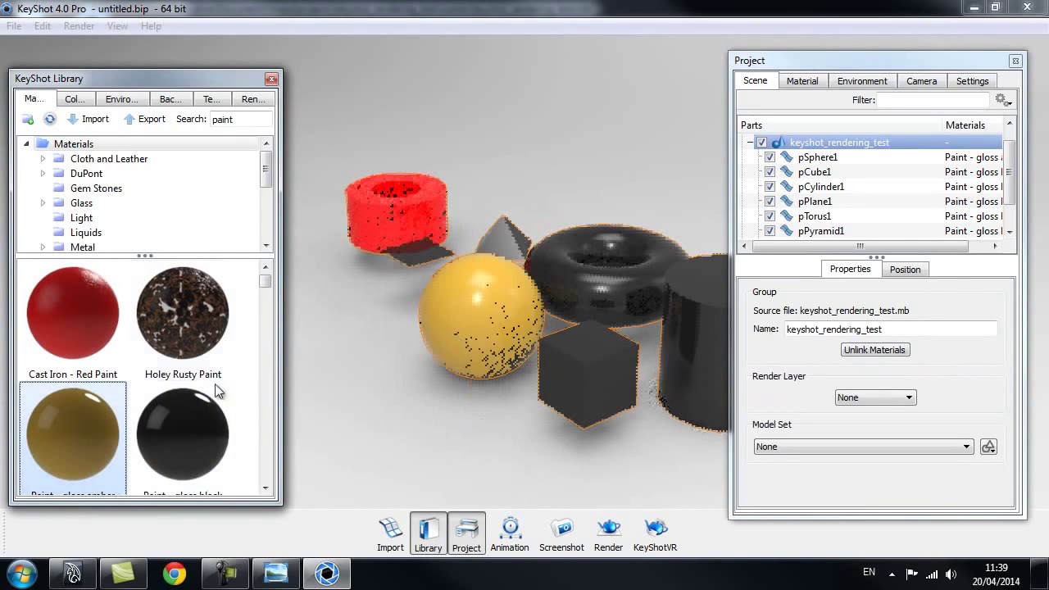
scroll(264, 303, "down", 3)
left_click_drag(196, 355, 500, 328)
left_click_drag(584, 368, 583, 368)
left_click_drag(112, 382, 631, 281)
left_click_drag(100, 478, 693, 325)
Step: Orbit around the painted primitives, then minimize KeyShot to return to Maya
left_click_drag(606, 380, 542, 326)
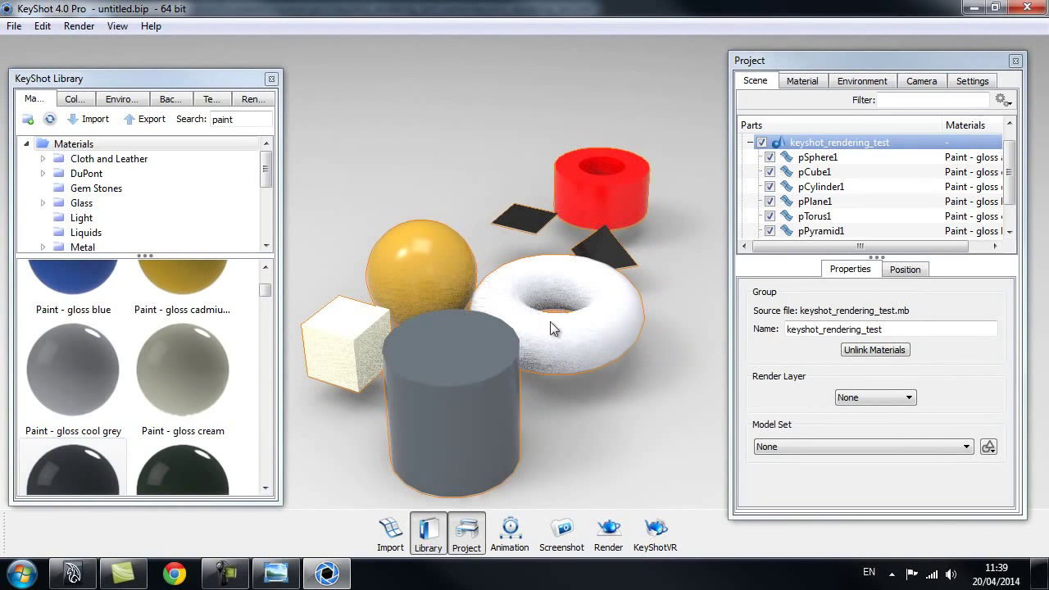
left_click_drag(644, 327, 579, 320)
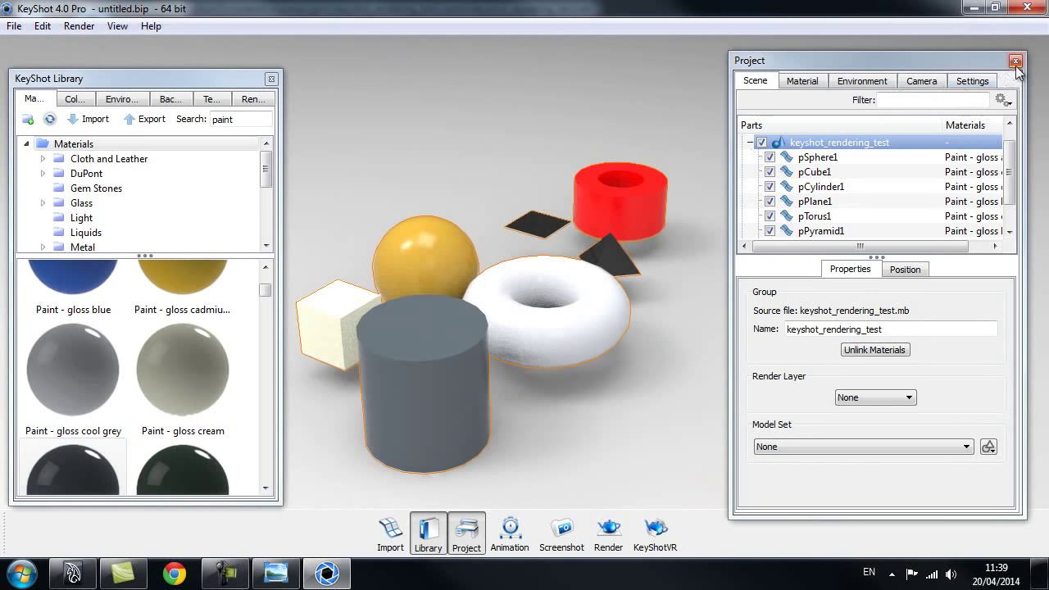
left_click(974, 7)
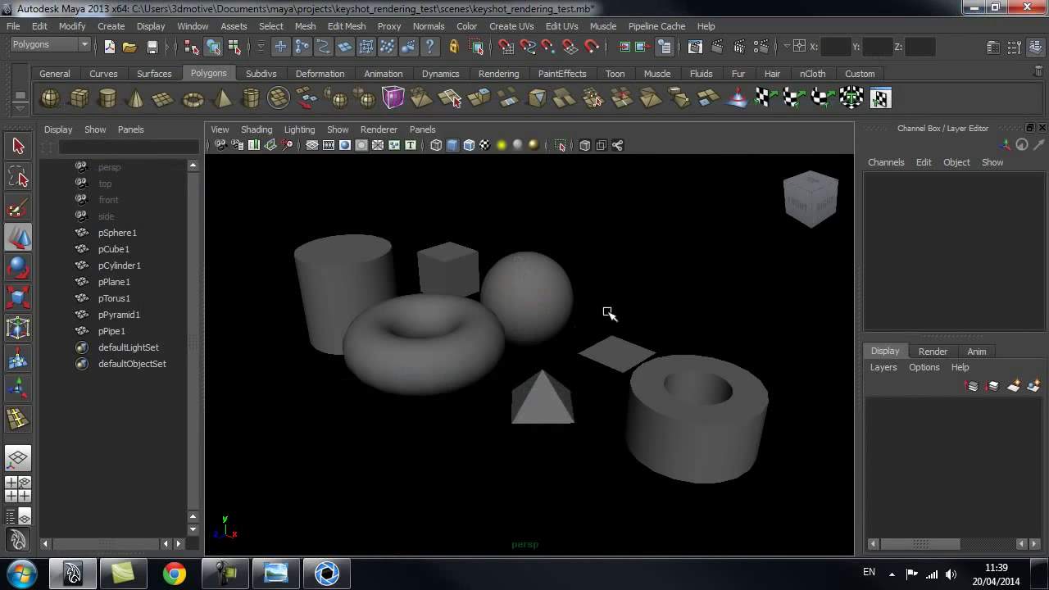
Step: Tumble the view, select the seven primitives in the Outliner, then clear the selection and turn on smooth shading
mouse_move(674, 322)
right_mouse_down("alt")
mouse_move(609, 304)
mouse_move(593, 323)
mouse_move(662, 315)
right_mouse_up("alt")
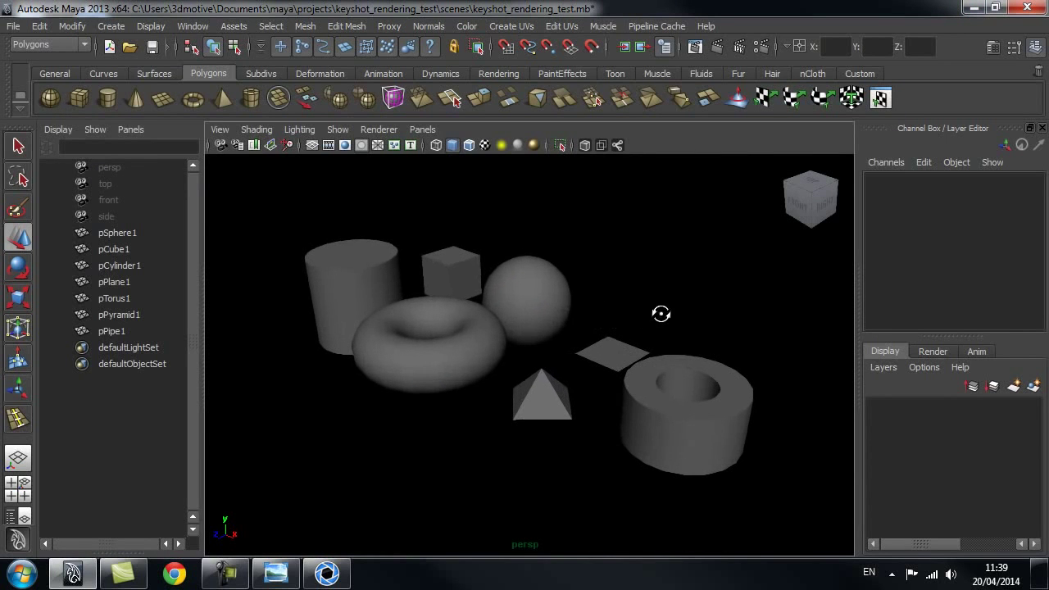
left_click_drag(662, 342, 647, 278, "alt")
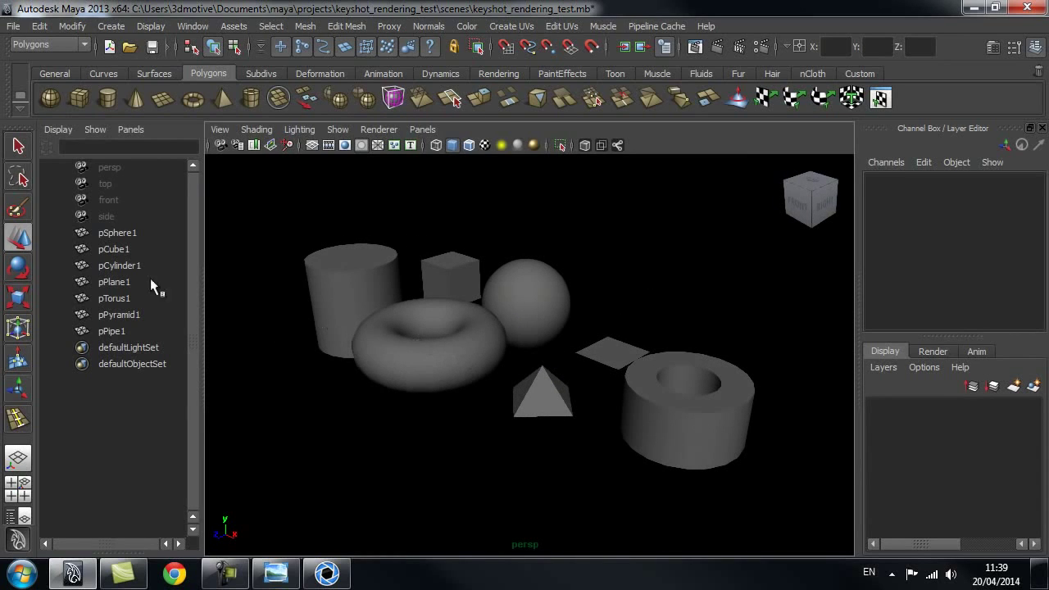
left_click(134, 235)
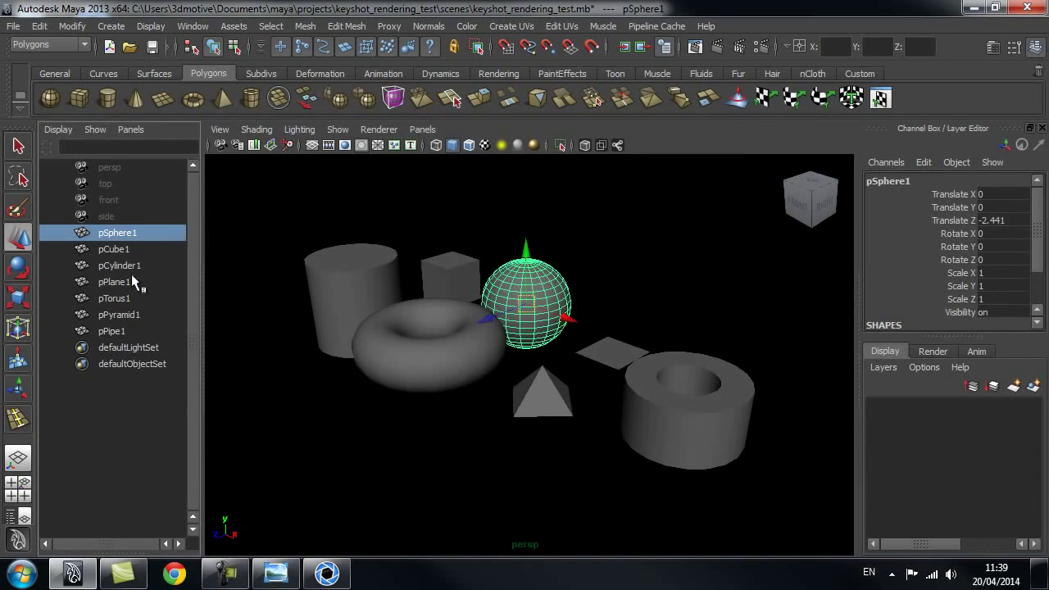
left_click(116, 331, "shift")
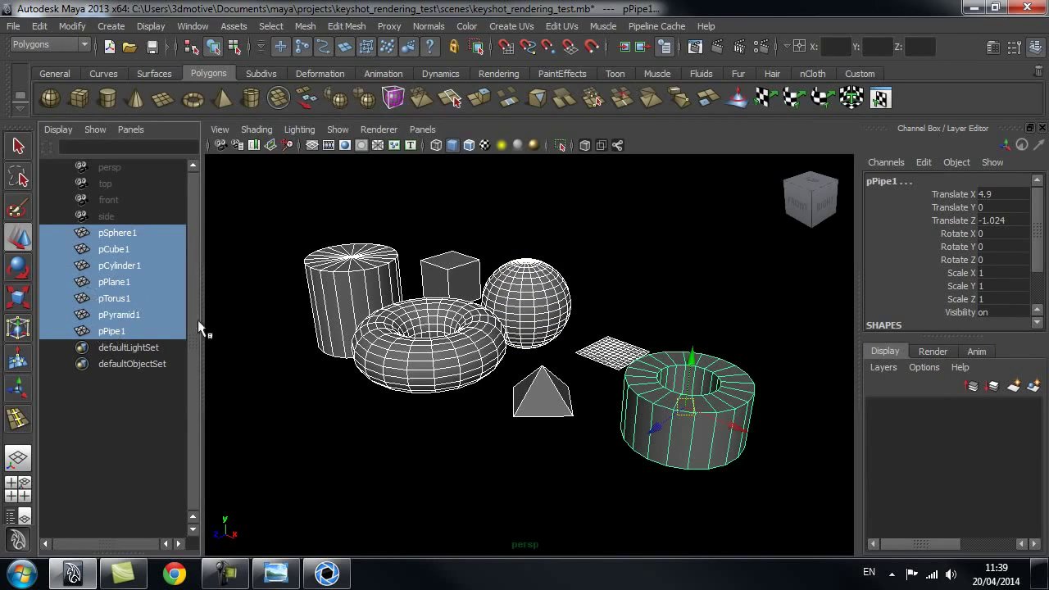
left_click(496, 228)
key("5")
scroll(451, 386, "down", 3)
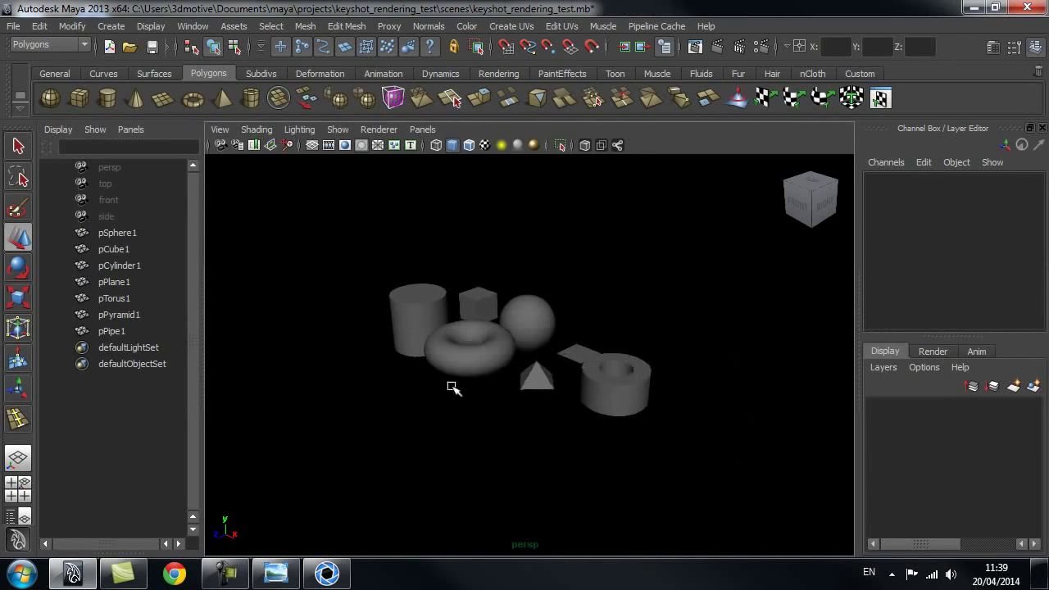
Step: Duplicate the pipe three times, spacing pPipe2 to pPipe4 to the right along X
left_click(666, 410)
key("ctrl+d")
left_click_drag(665, 403, 899, 491)
key("ctrl+d")
scroll(687, 438, "down", 2)
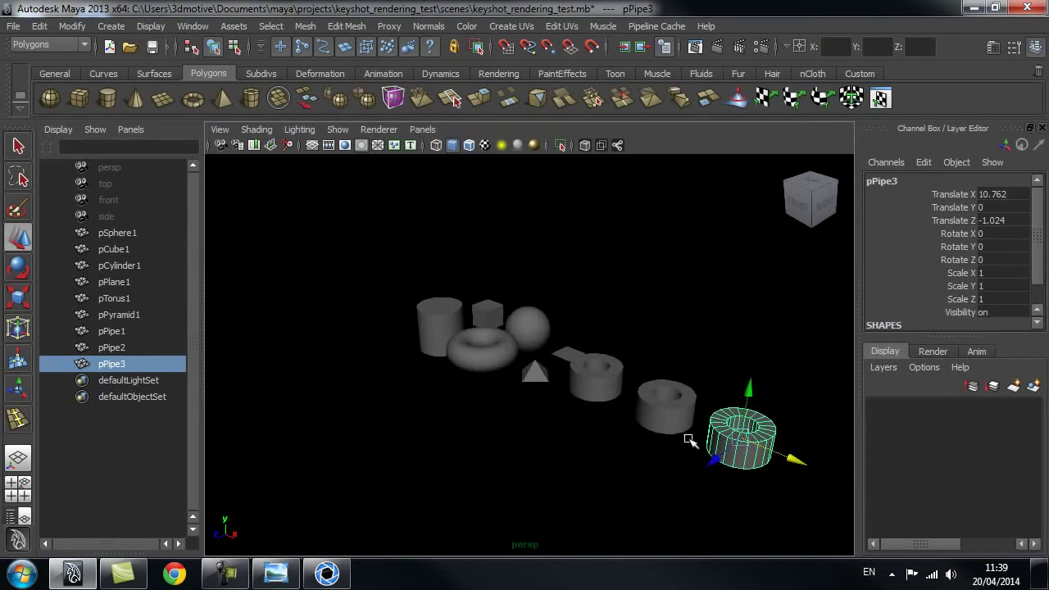
key("ctrl+d")
left_click_drag(804, 460, 860, 482)
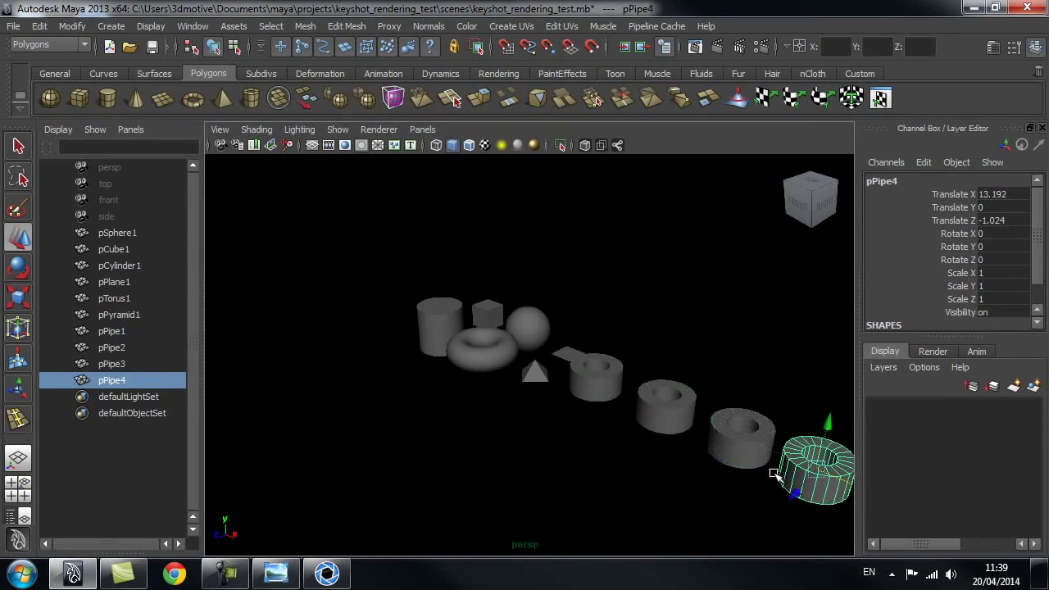
Step: Group pPipe1 to pPipe4 with Ctrl+G and rename the group black_metalic
left_click(751, 449)
key("q")
left_click(805, 470)
left_click(728, 455, "shift")
left_click(675, 414, "shift")
left_click(595, 381, "shift")
key("ctrl+g")
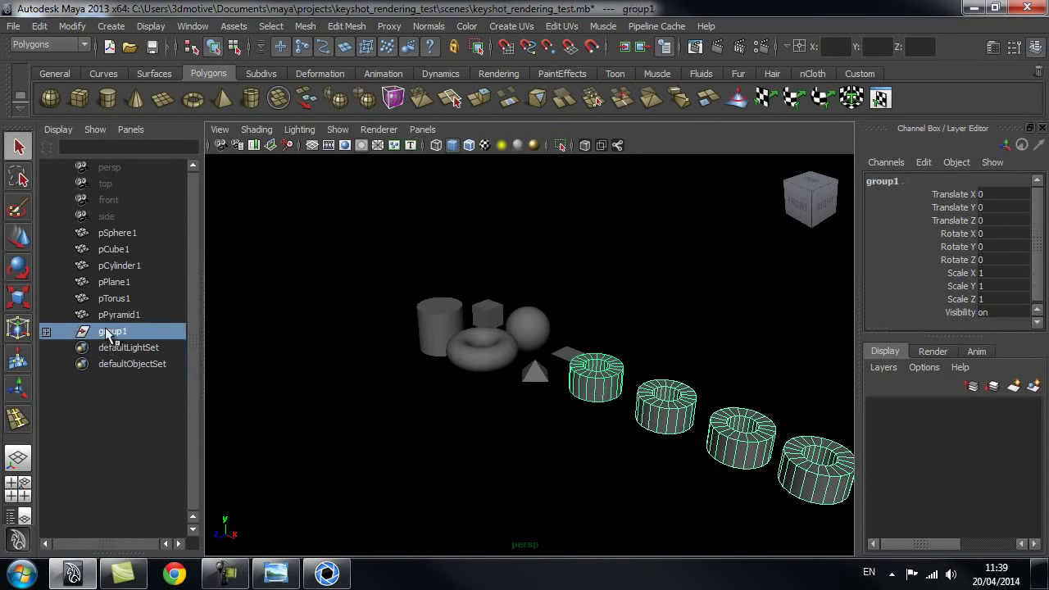
double_click(109, 331)
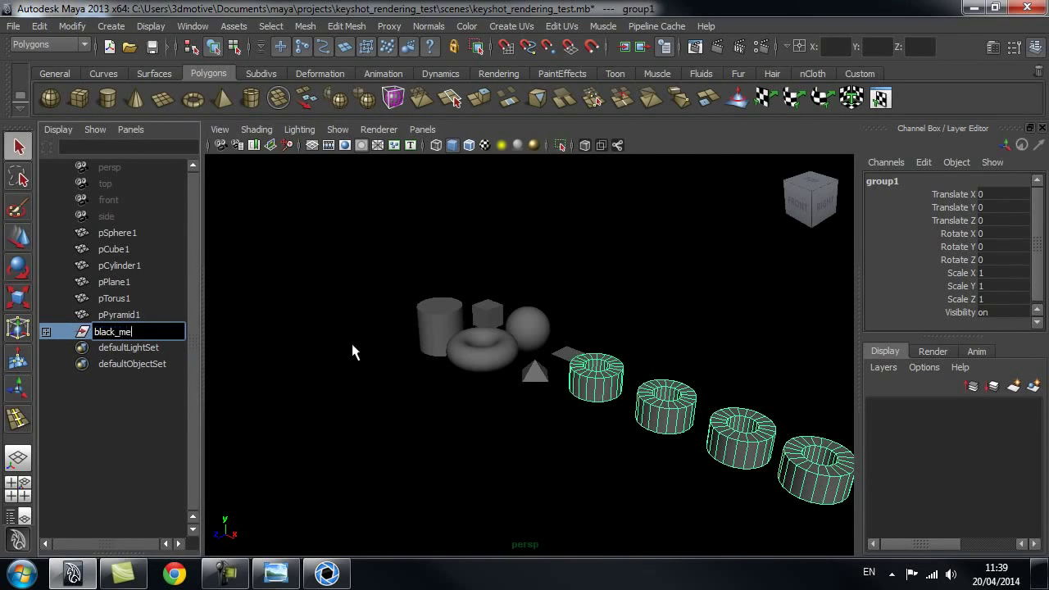
type("black_metalic")
key("Return")
Step: Dolly and orbit the view to inspect the four grouped pipes
right_click_drag(373, 347, 530, 393, "alt")
left_click_drag(529, 394, 536, 421, "alt")
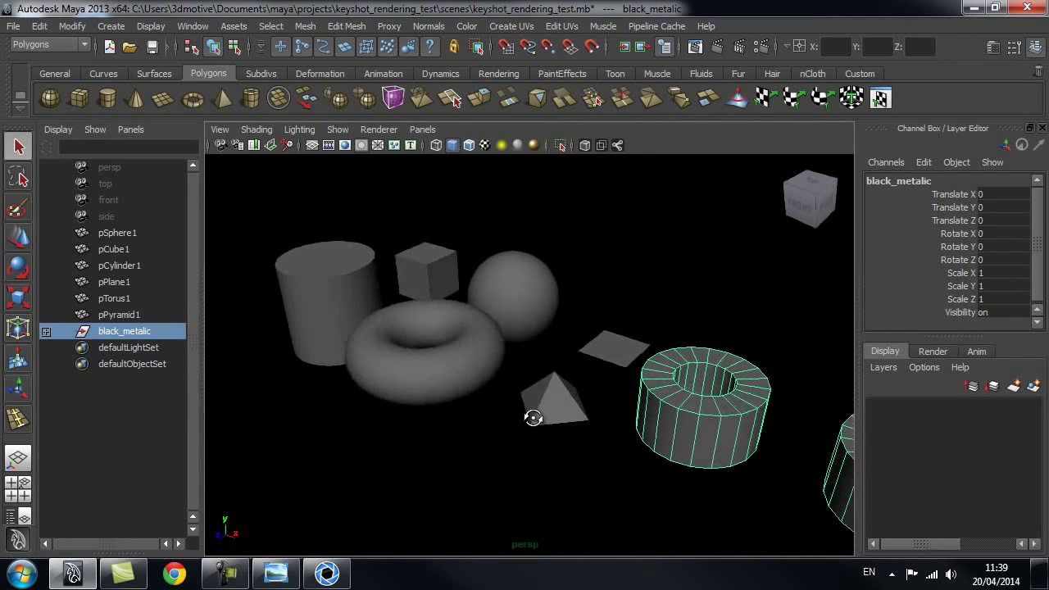
right_click_drag(536, 421, 434, 374, "alt")
left_click_drag(434, 374, 484, 352, "alt")
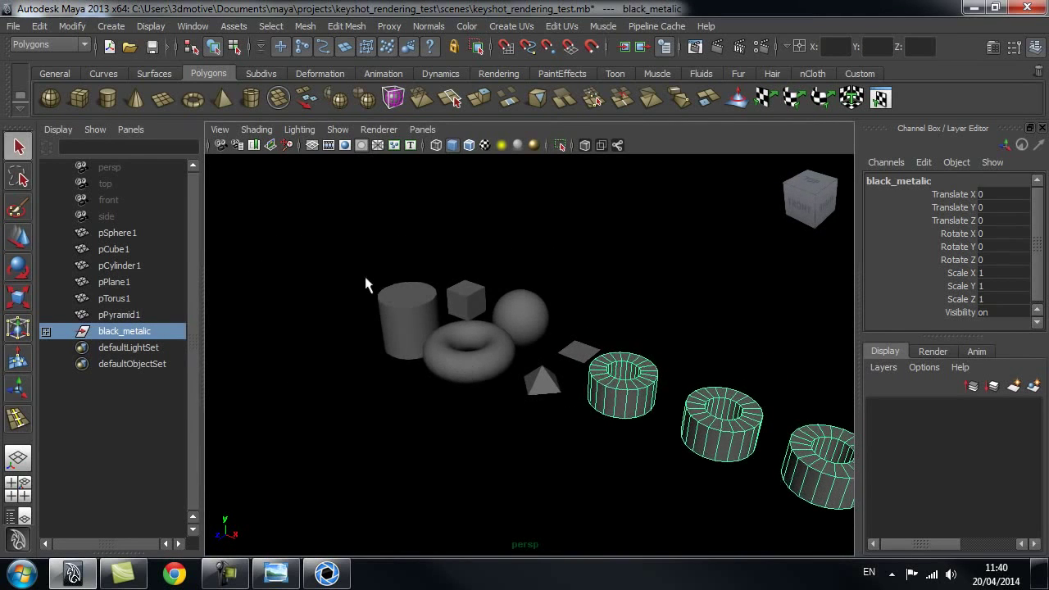
left_click(191, 27)
Step: Open the Hypershade from Rendering Editors and dock it low beneath the scene
mouse_move(260, 82)
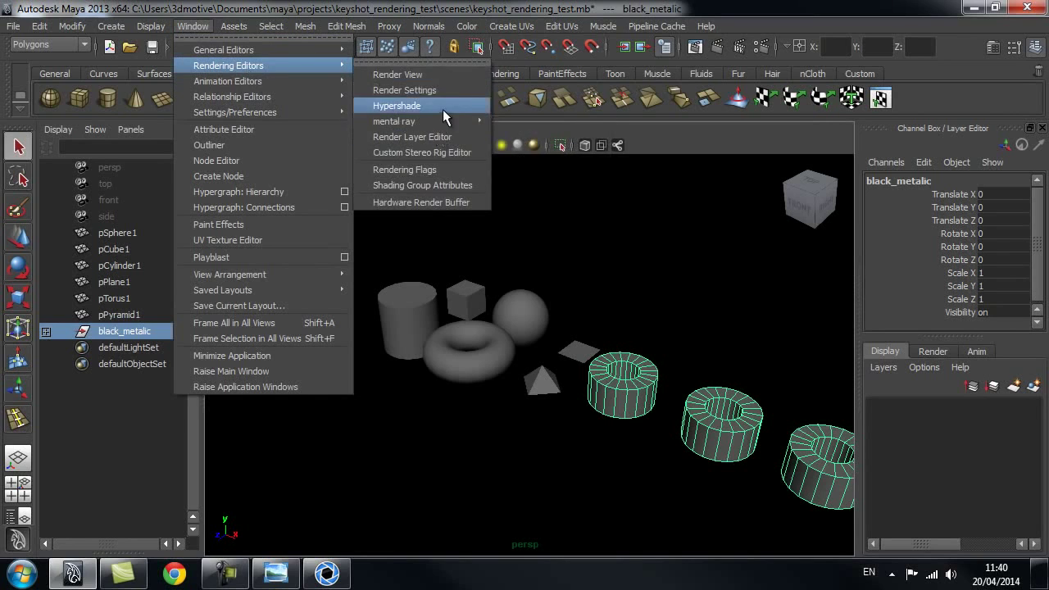
left_click(443, 107)
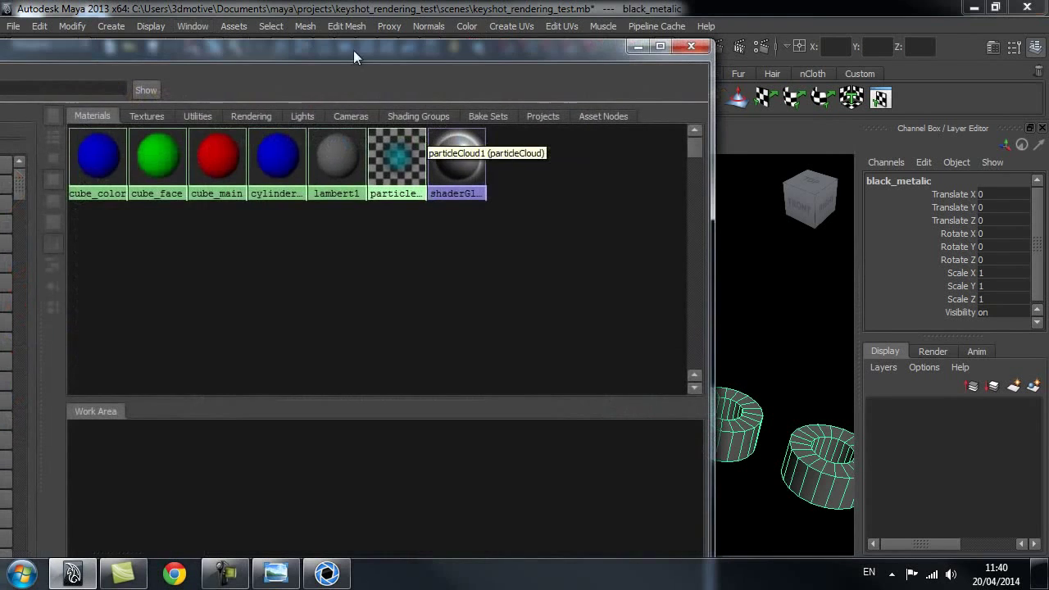
left_click_drag(441, 73, 795, 37)
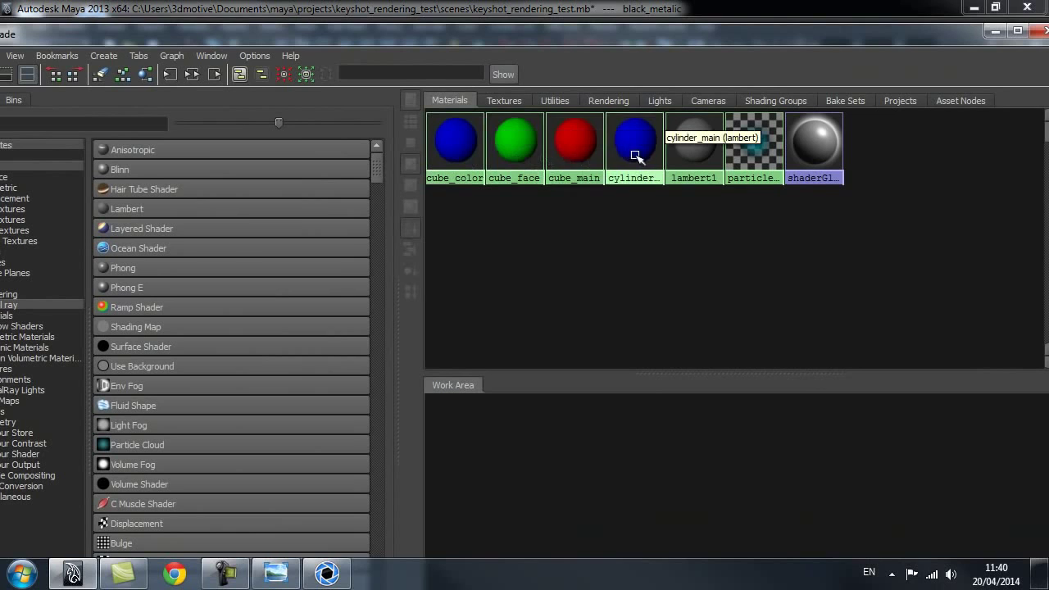
left_click_drag(538, 38, 513, 435)
Step: Duplicate pCylinder1, slide the copy left along X, and duplicate it again
left_click(535, 339)
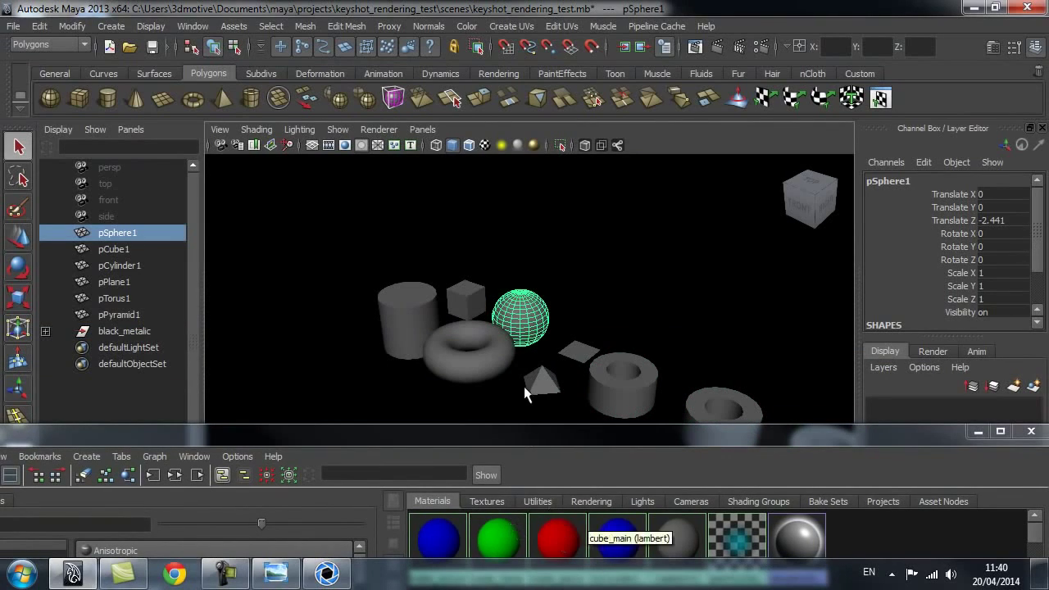
left_click(538, 378, "shift")
left_click(578, 351, "shift")
left_click(572, 273)
scroll(628, 328, "down", 8)
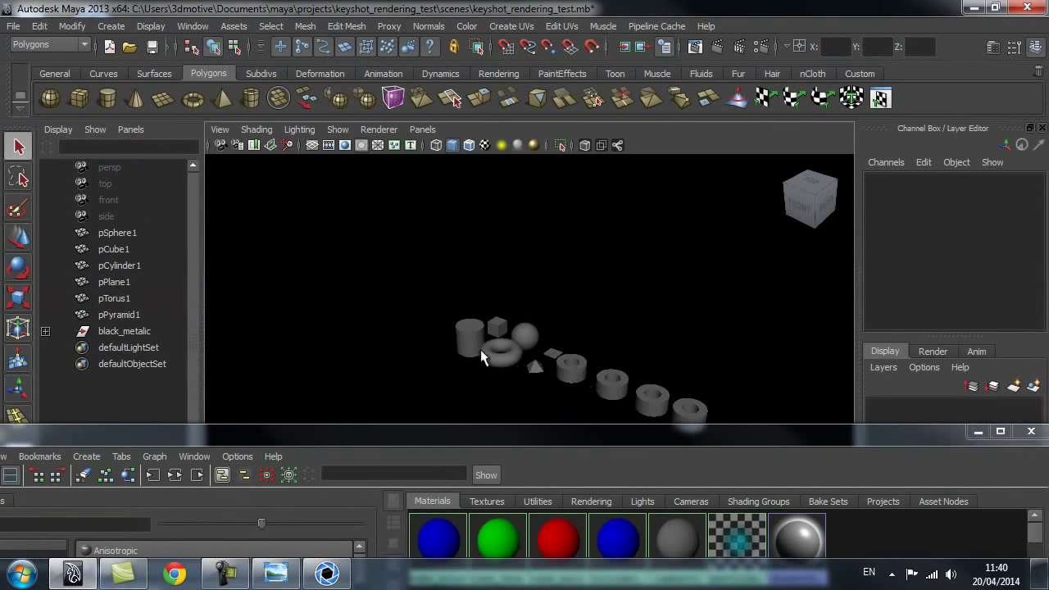
left_click(477, 352)
key("ctrl+d")
key("w")
left_click_drag(514, 360, 356, 298)
key("ctrl+d")
key("ctrl+d")
key("ctrl+d")
Step: Assign the blue cube_color material to the five cylinders, pCylinder1 to pCylinder5
left_click(424, 274)
left_click(464, 351)
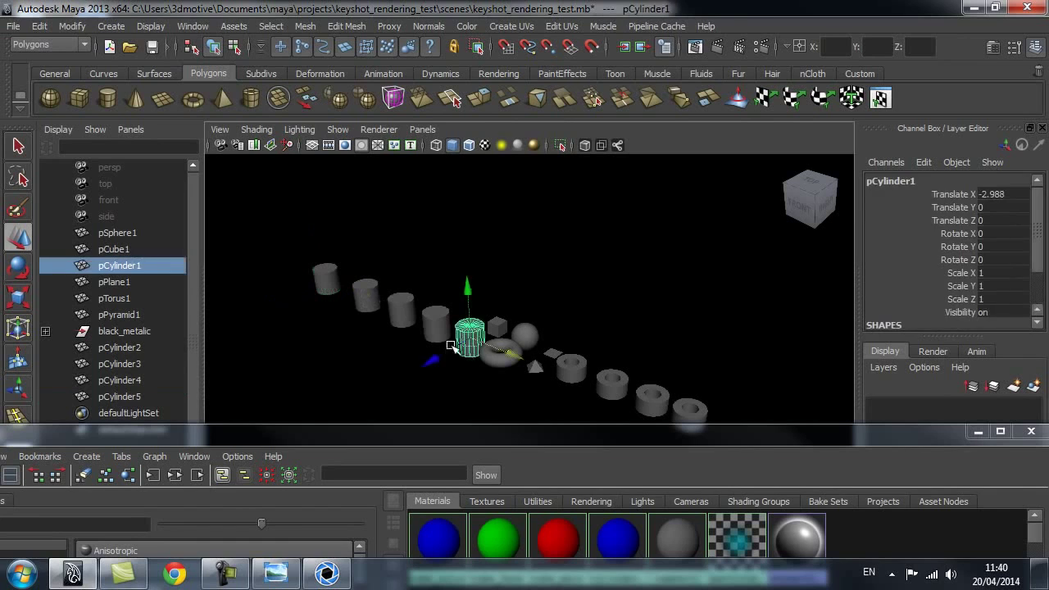
left_click(436, 323, "shift")
left_click(401, 310, "shift")
left_click(366, 295, "shift")
left_click(327, 278, "shift")
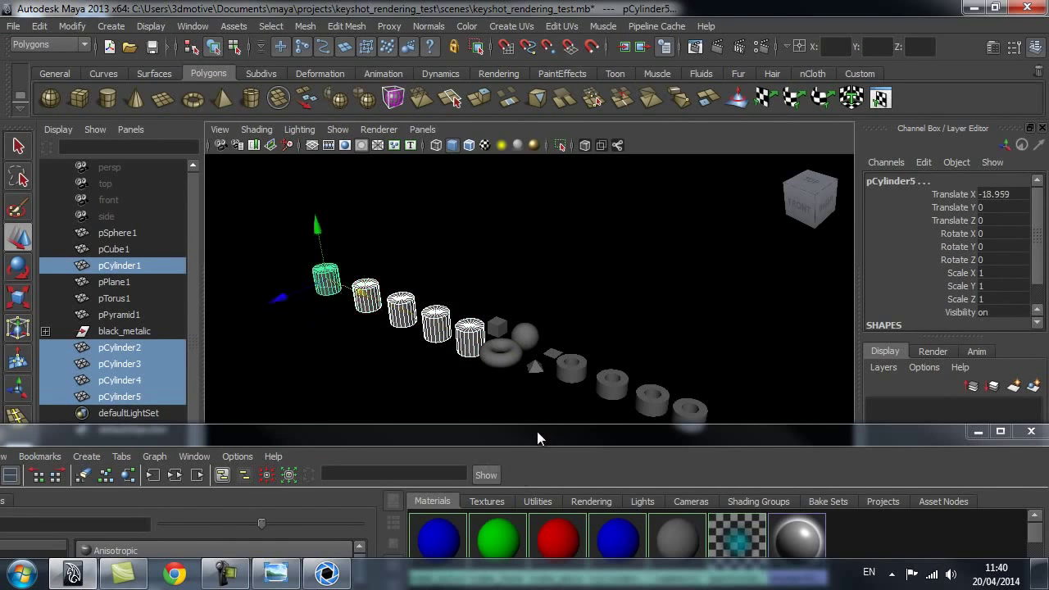
left_click_drag(536, 436, 528, 302)
right_click_drag(435, 406, 452, 321)
left_click_drag(452, 322, 490, 417)
Step: Duplicate the sphere several times, moving the copies back along Z
key("ctrl+d")
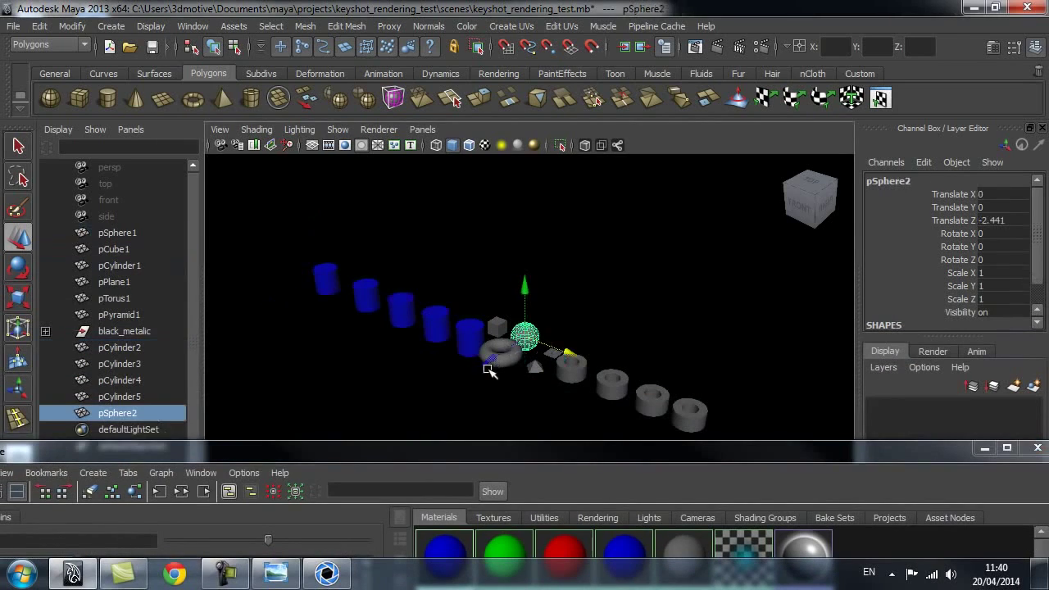
key("ctrl+d")
left_click_drag(512, 344, 584, 305)
key("ctrl+d")
key("ctrl+d")
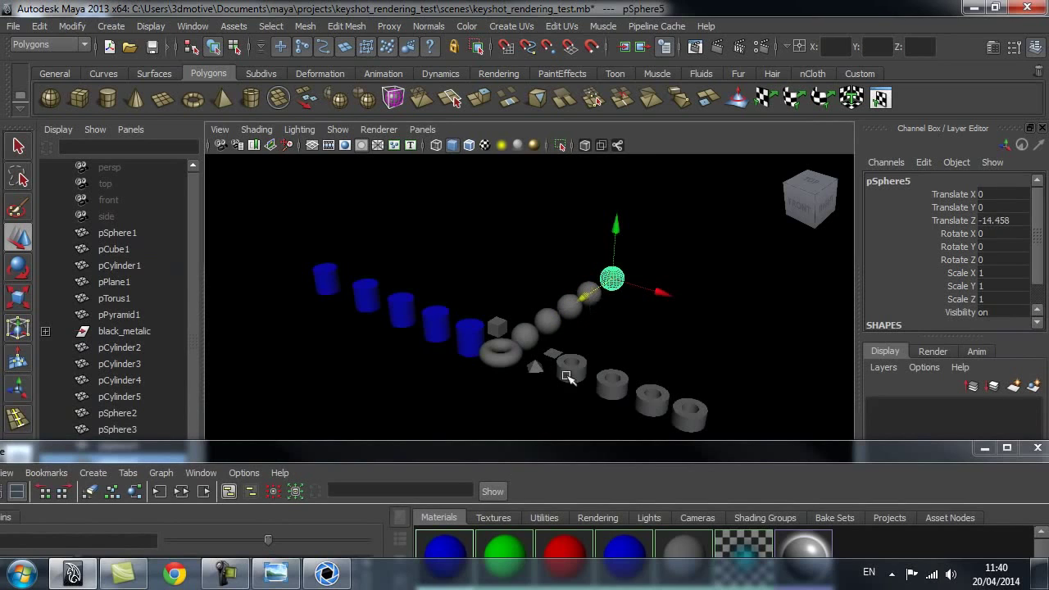
Step: Assign the red cube_main material to pSphere1 through pSphere5
left_click(621, 345)
left_click(527, 336)
left_click(548, 322, "shift")
left_click(571, 308, "shift")
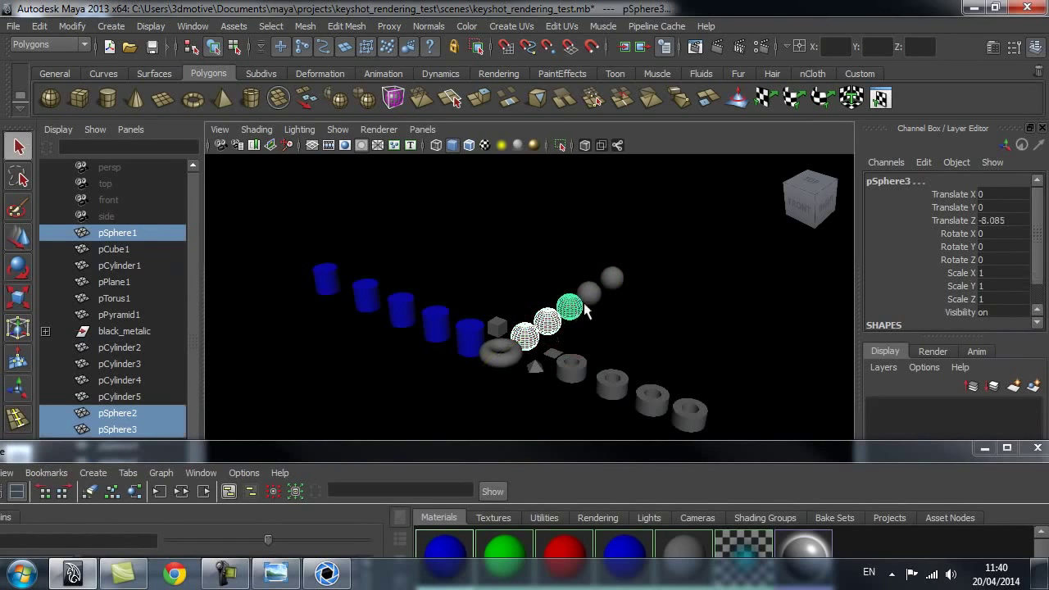
left_click(589, 292, "shift")
left_click(613, 279, "shift")
left_click_drag(525, 450, 540, 306)
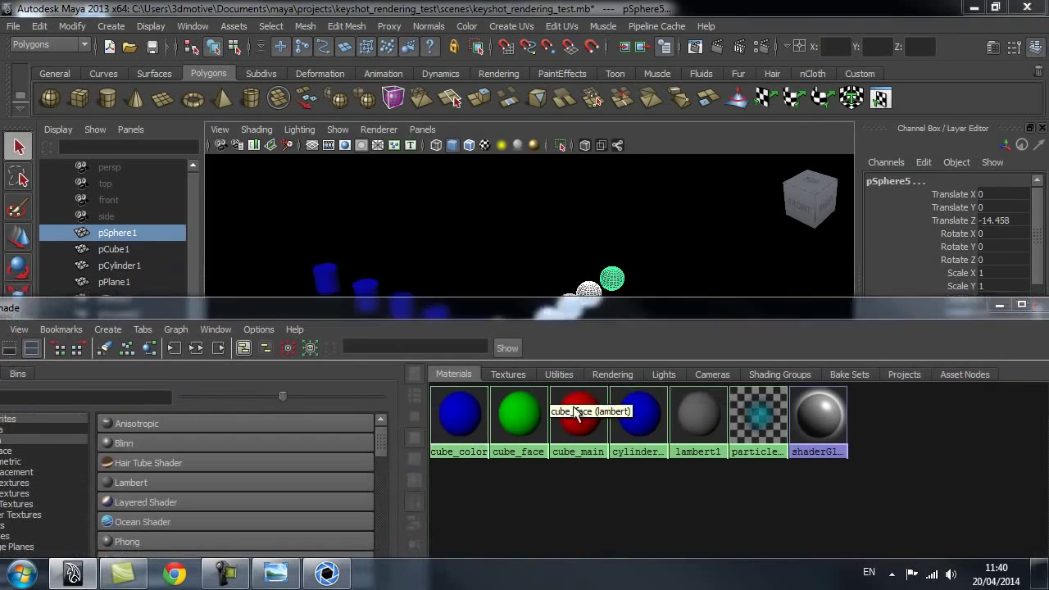
right_click_drag(576, 412, 578, 279)
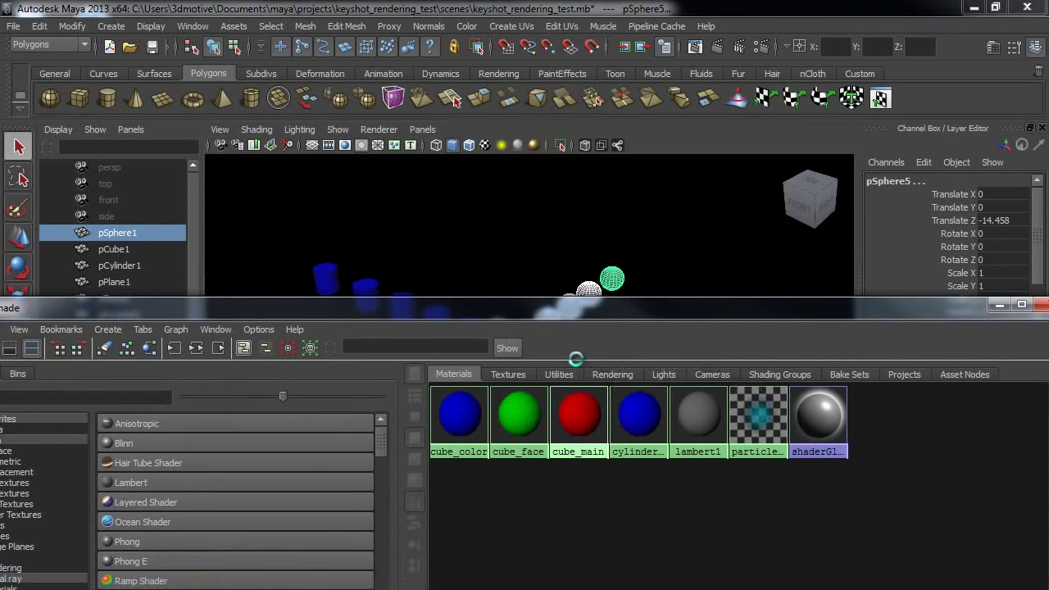
left_click_drag(578, 308, 577, 365)
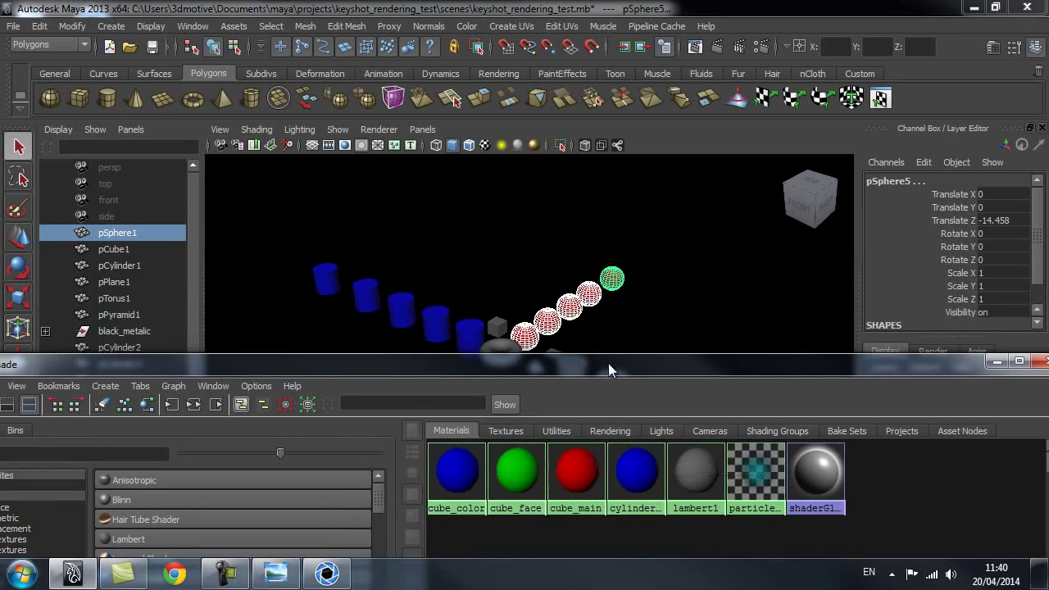
left_click_drag(608, 363, 602, 433)
left_click(485, 395)
Step: Assign the green cube_face material to the pyramid, torus and cube
left_click(531, 368)
left_click(500, 353, "shift")
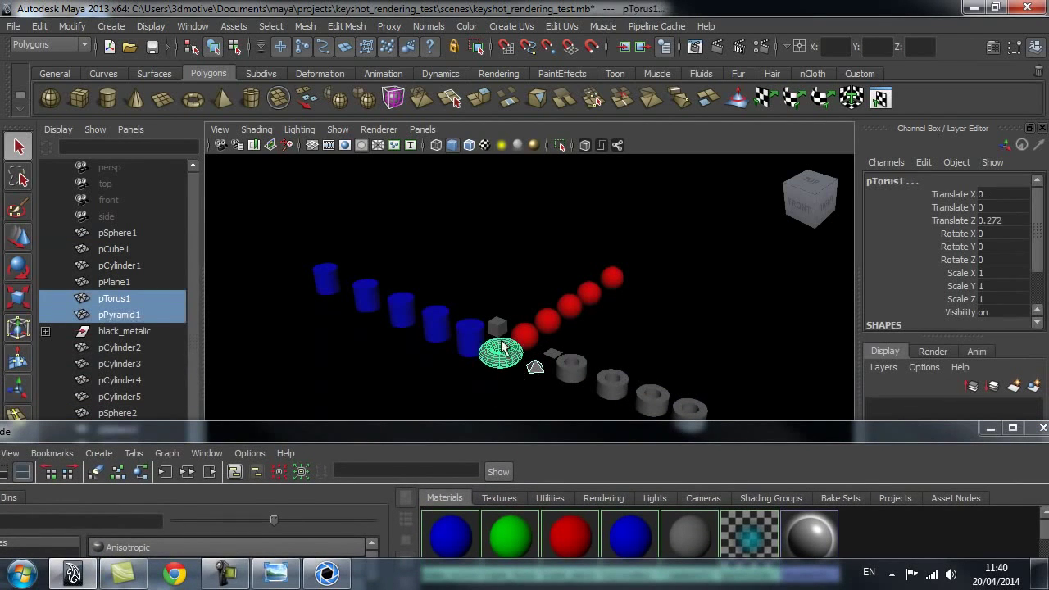
left_click(497, 326, "shift")
left_click_drag(587, 431, 566, 324)
right_click_drag(490, 430, 514, 325)
left_click_drag(514, 324, 496, 453)
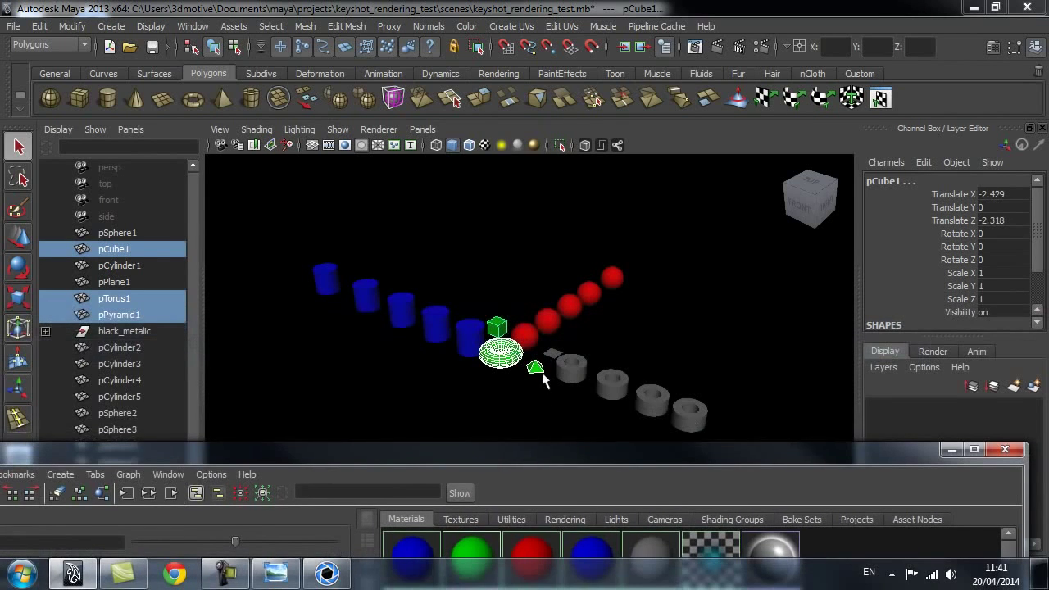
Step: Move the grey pipe pPipe5 forward along Z and left along X, then frame it
left_click(573, 377)
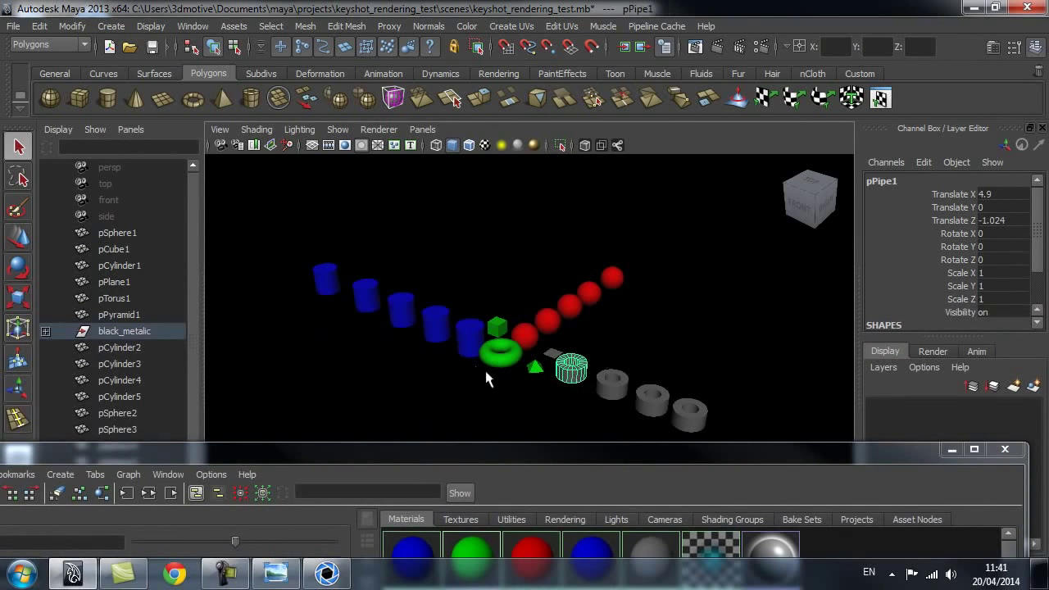
key("w")
left_click_drag(546, 398, 474, 443)
left_click_drag(552, 435, 501, 415)
key("f")
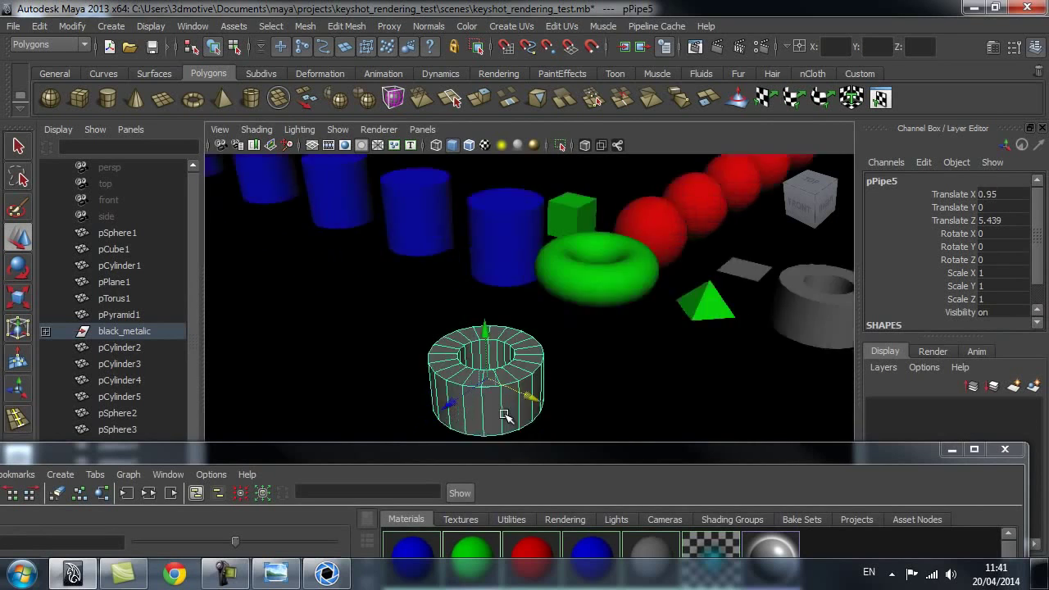
Step: Select the front and top-ring faces of pPipe5 in face mode for a new material
right_click_drag(566, 373, 539, 328)
left_click_drag(520, 374, 548, 387)
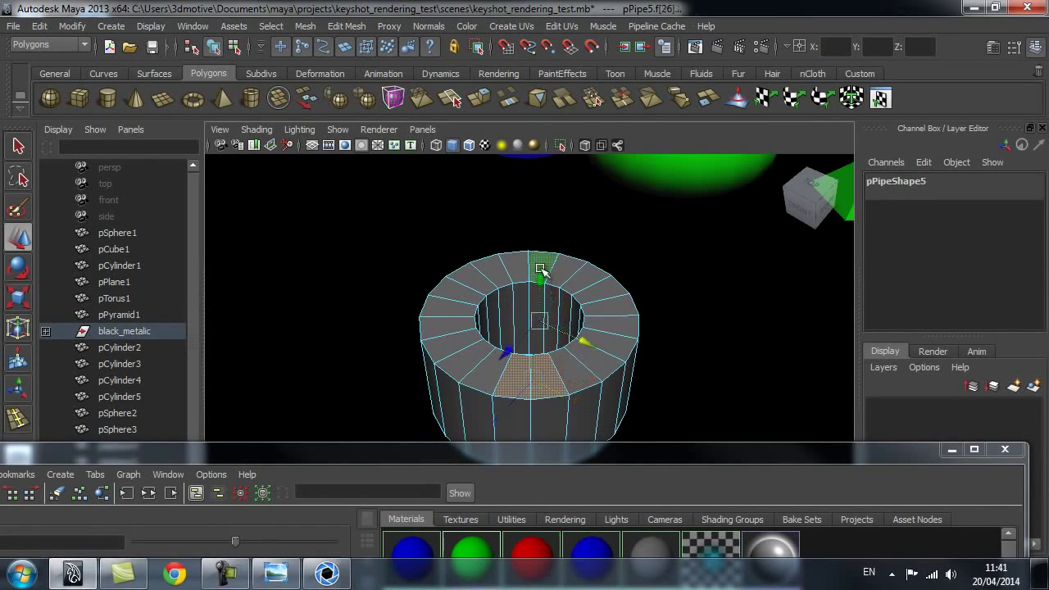
left_click_drag(541, 269, 631, 293)
left_click_drag(738, 422, 596, 282, "alt")
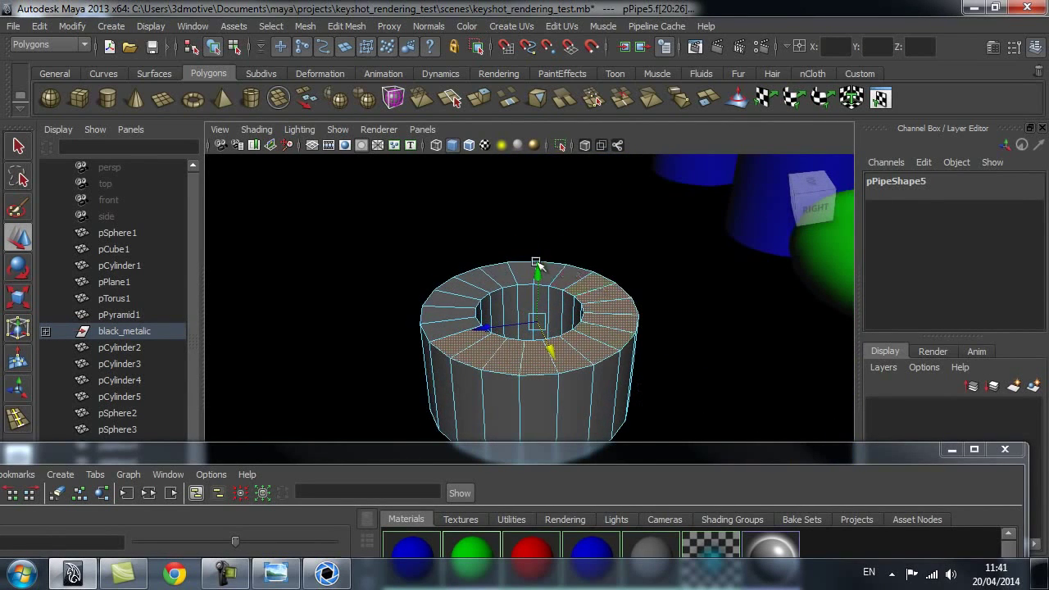
left_click_drag(662, 366, 509, 336, "alt")
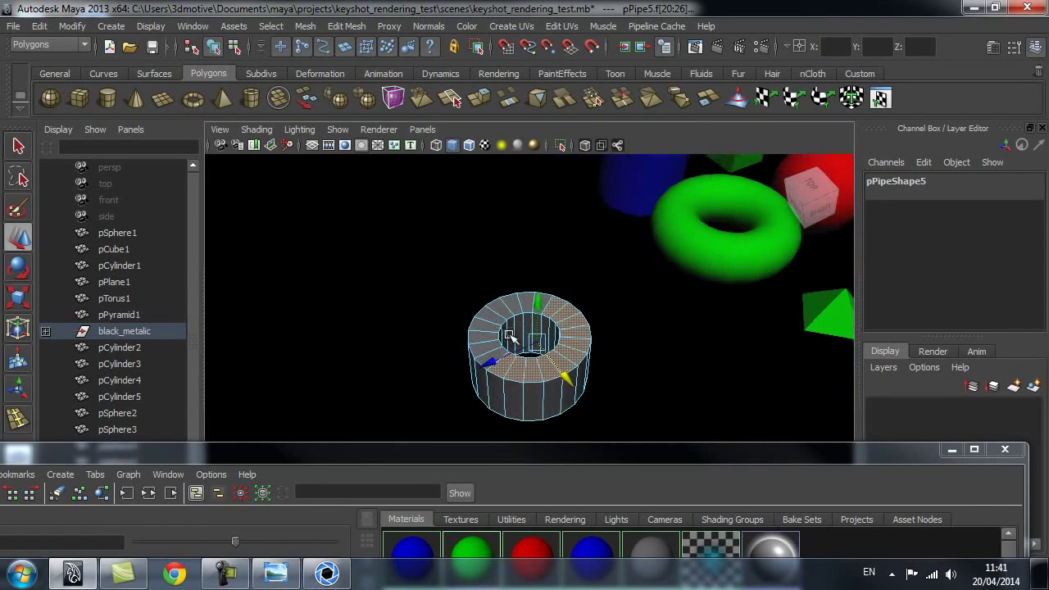
left_click_drag(535, 455, 590, 199)
Step: Create a new Lambert material, lambert6, and set its colour to magenta
left_click(154, 373)
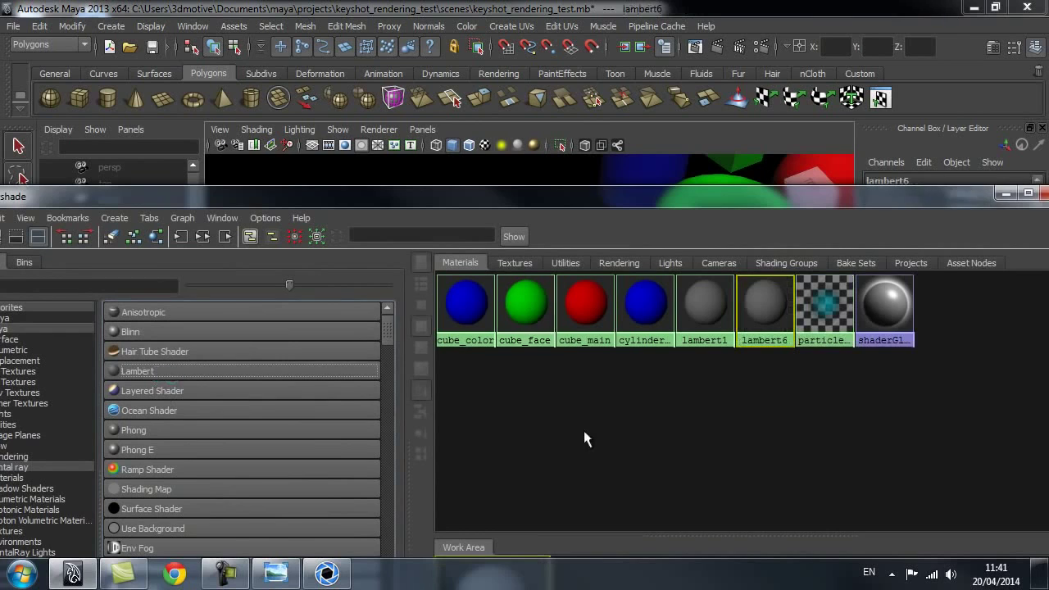
left_click_drag(593, 205, 596, 61)
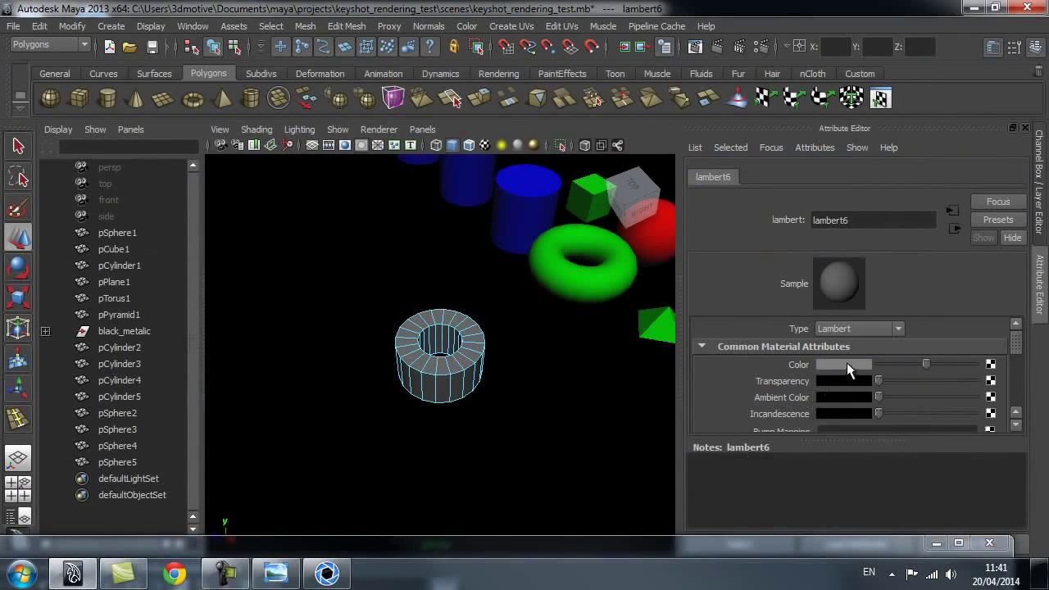
left_click(848, 363)
left_click(883, 345)
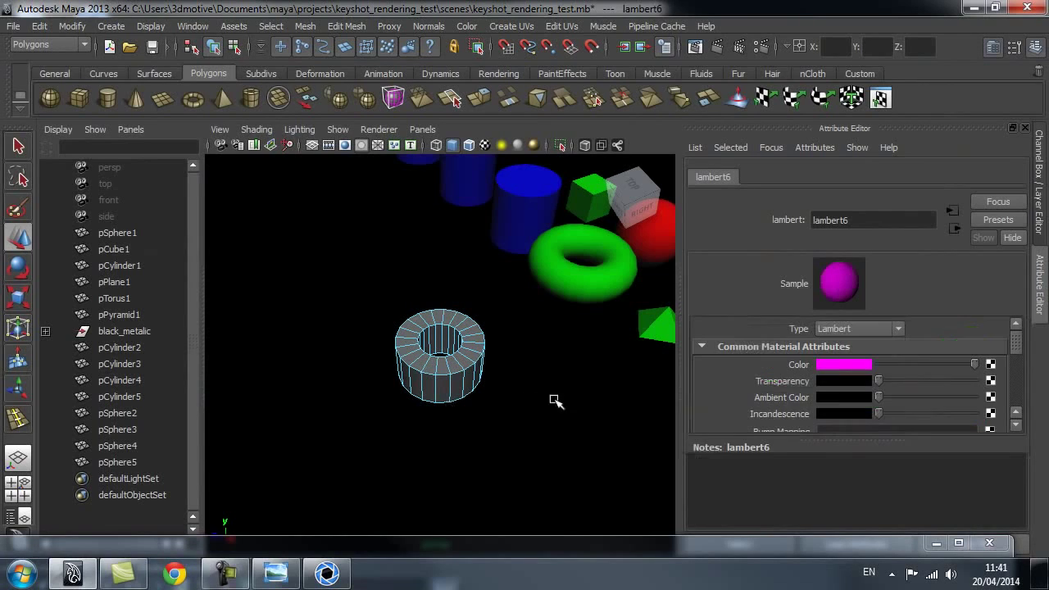
Step: Select the top ring of faces on pPipe5 and assign the magenta lambert6 to them
right_click_drag(468, 358, 465, 303)
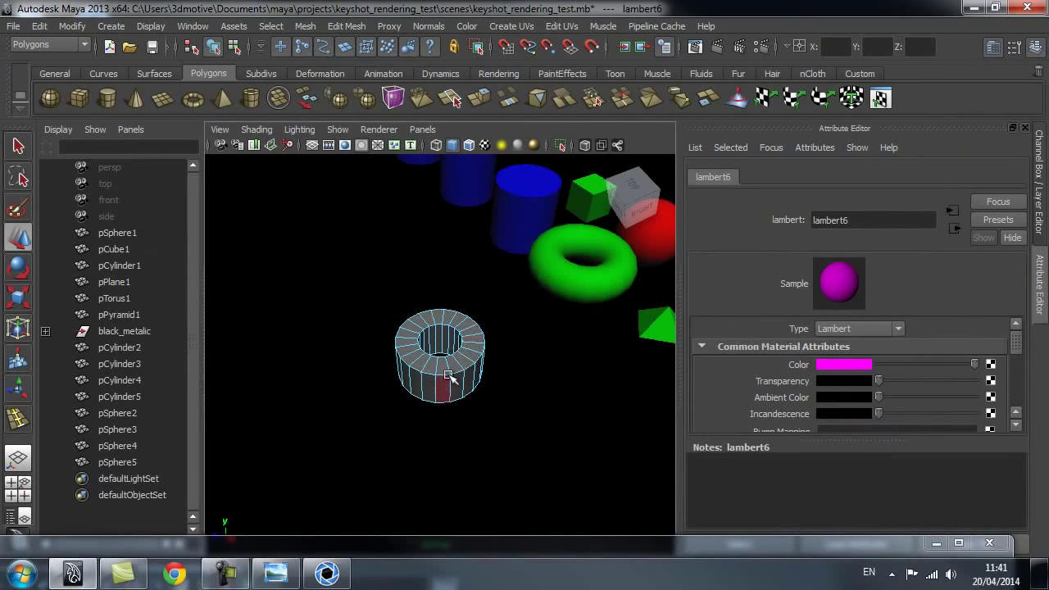
left_click_drag(452, 344, 480, 399)
key("q")
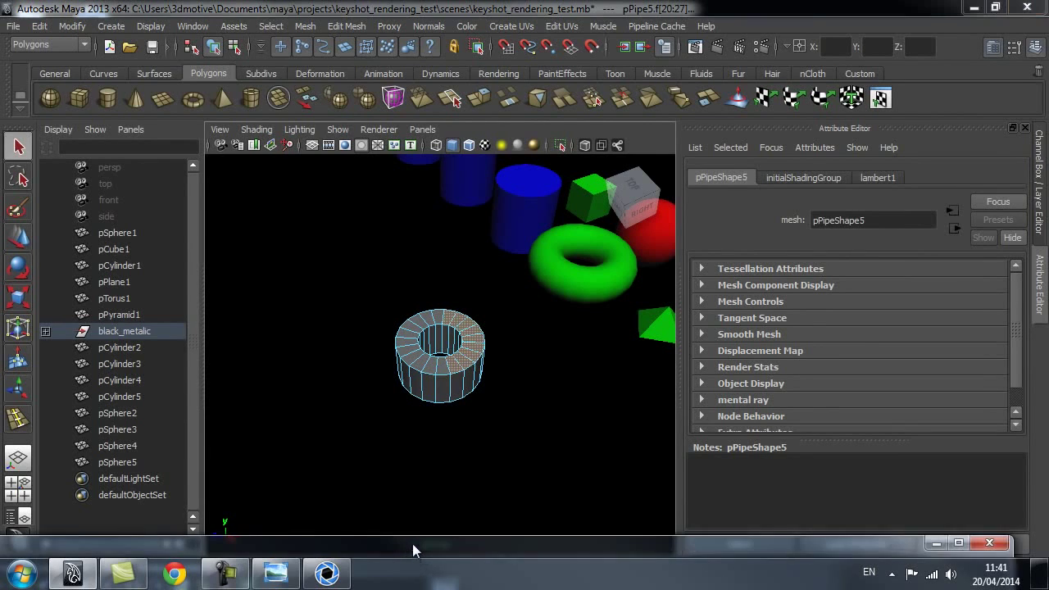
left_click_drag(412, 544, 451, 272)
right_click_drag(724, 385, 720, 308)
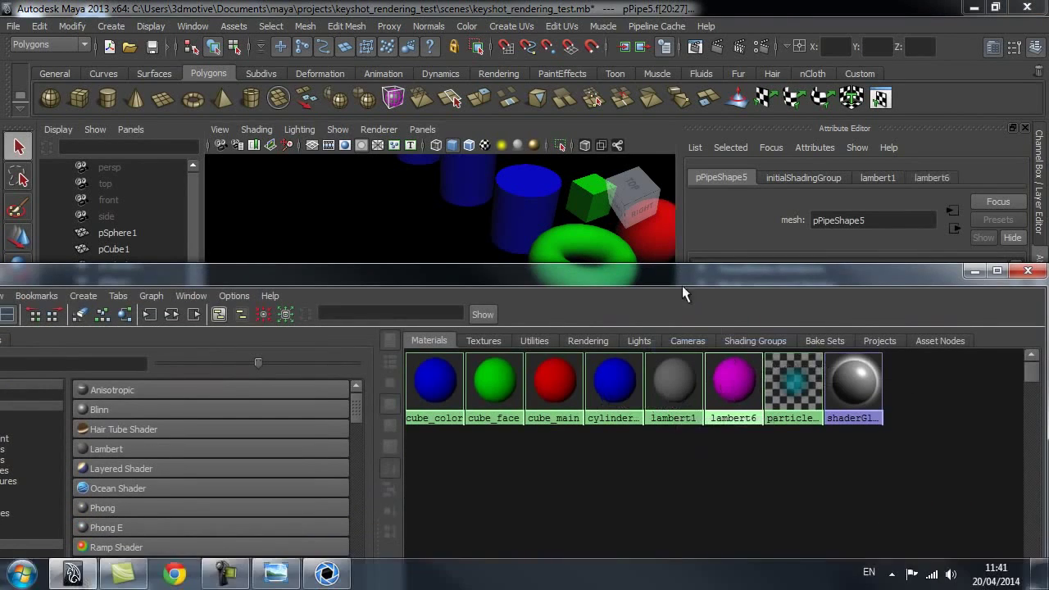
left_click_drag(682, 285, 673, 500)
left_click_drag(574, 365, 604, 369, "alt")
Step: Select and frame the grey pipe with F, then deselect it
right_click_drag(604, 370, 407, 313, "alt")
left_click_drag(407, 313, 574, 286, "alt")
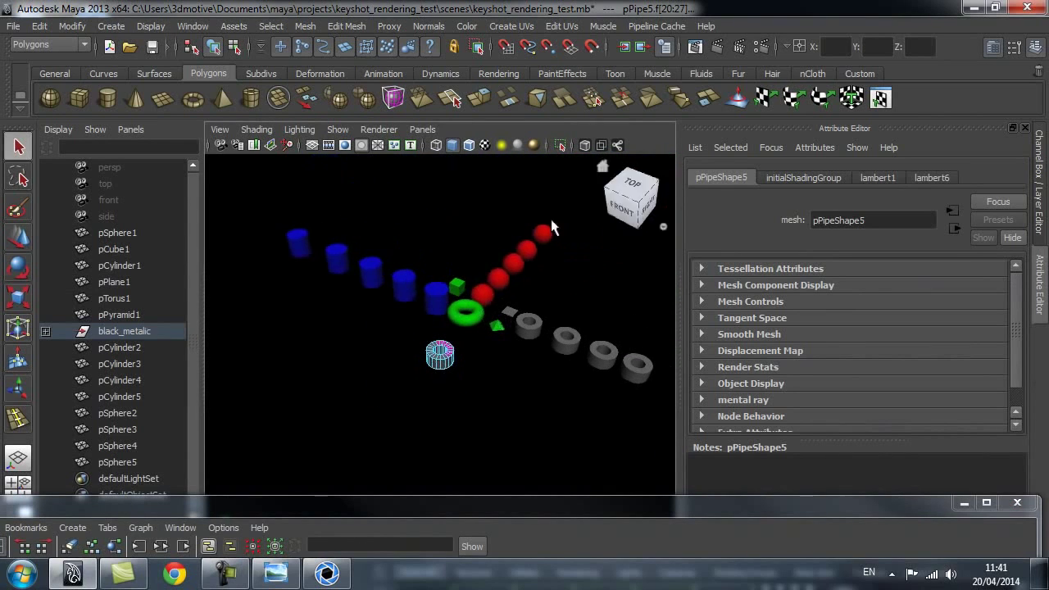
left_click_drag(576, 512, 921, 393)
left_click(926, 382)
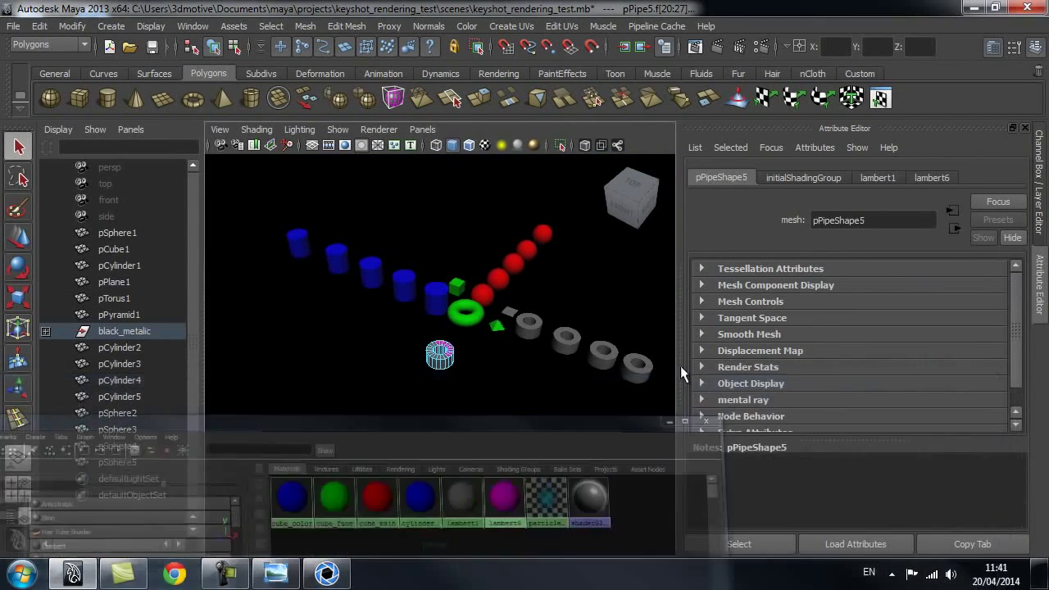
left_click(560, 278)
left_click_drag(560, 279, 617, 343, "alt")
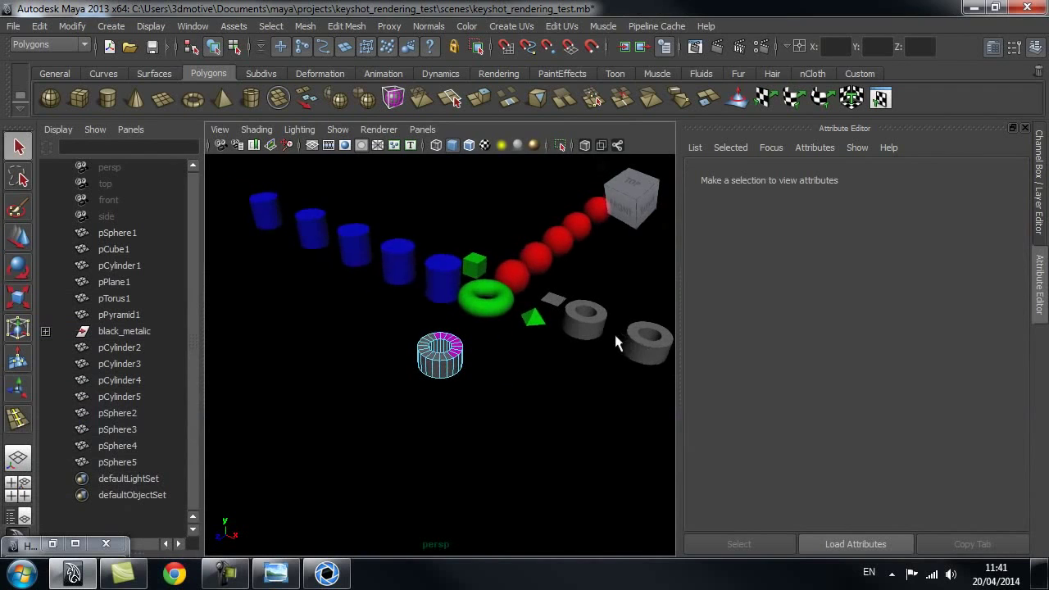
left_click(658, 345)
key("f")
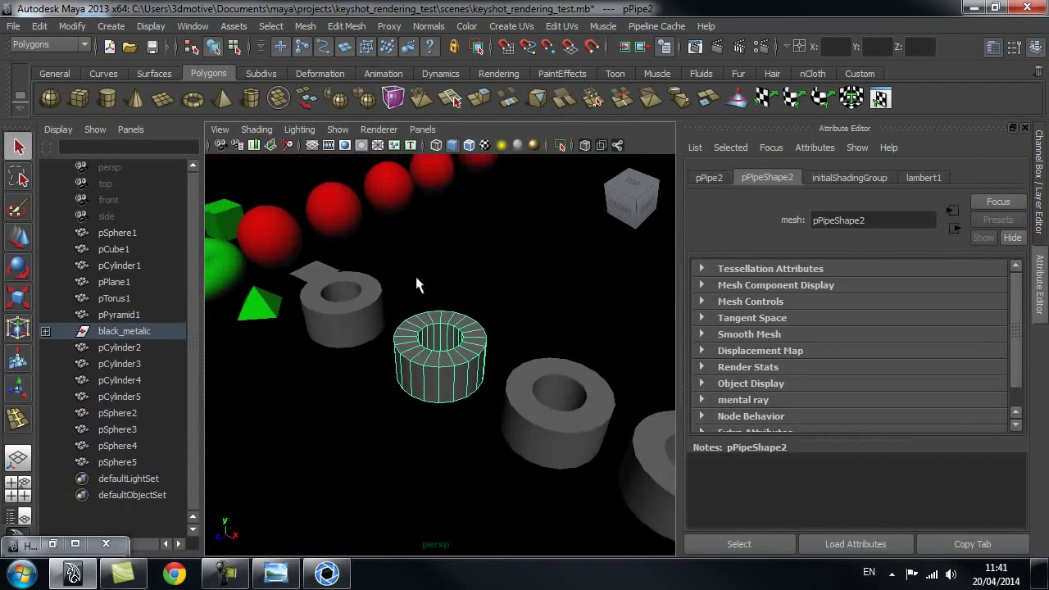
left_click(482, 299)
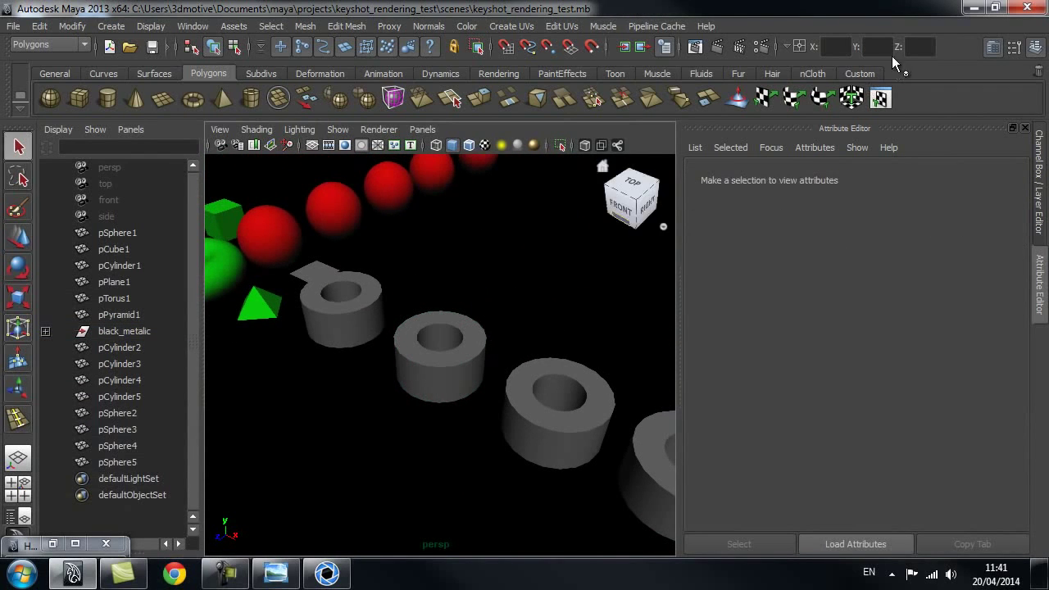
Step: Minimize Maya, bring KeyShot back and start a new scene, discarding the old one
left_click(971, 10)
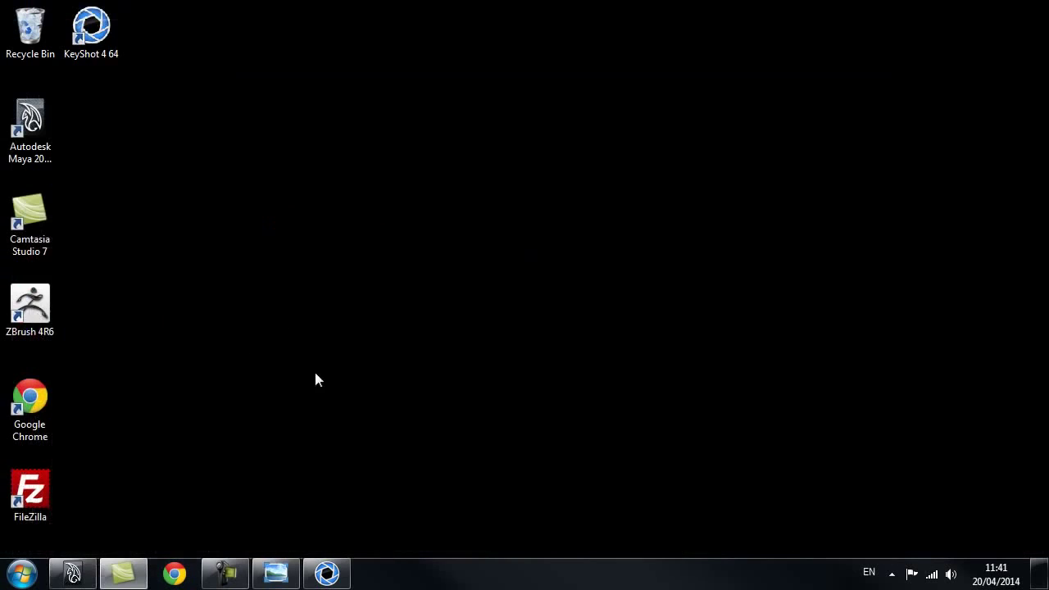
left_click(310, 577)
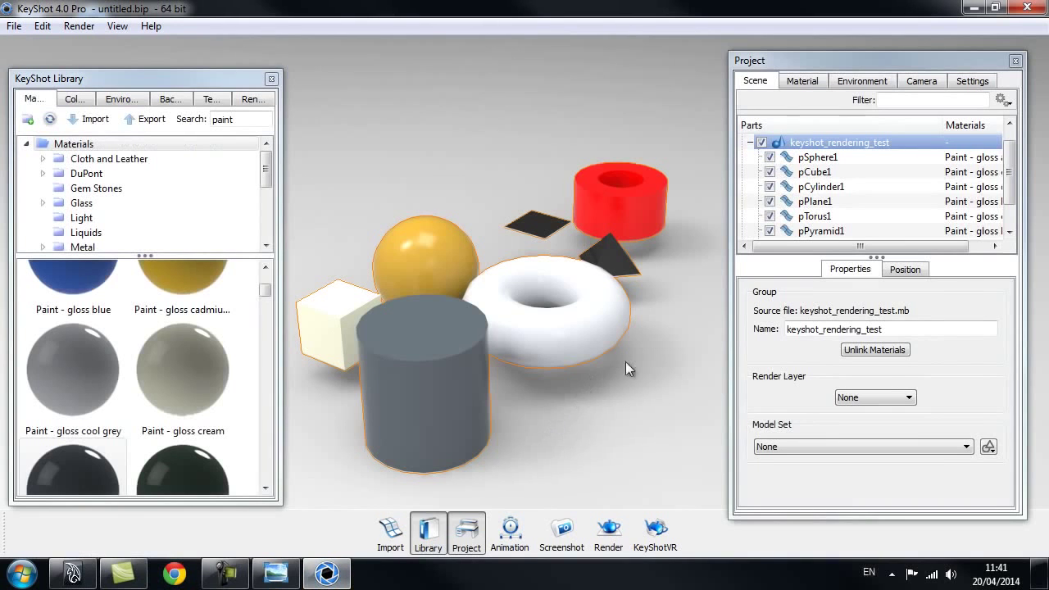
left_click(14, 26)
left_click(36, 68)
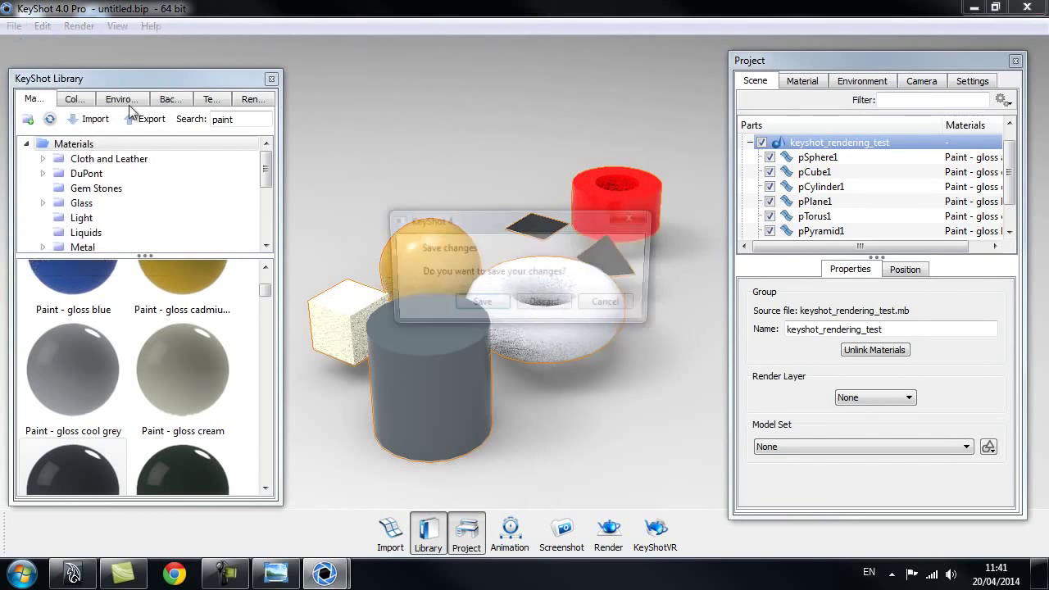
left_click(543, 301)
Step: Import keyshot_rendering_test.mb into KeyShot, maximize the window and orbit the primitives
left_click(20, 32)
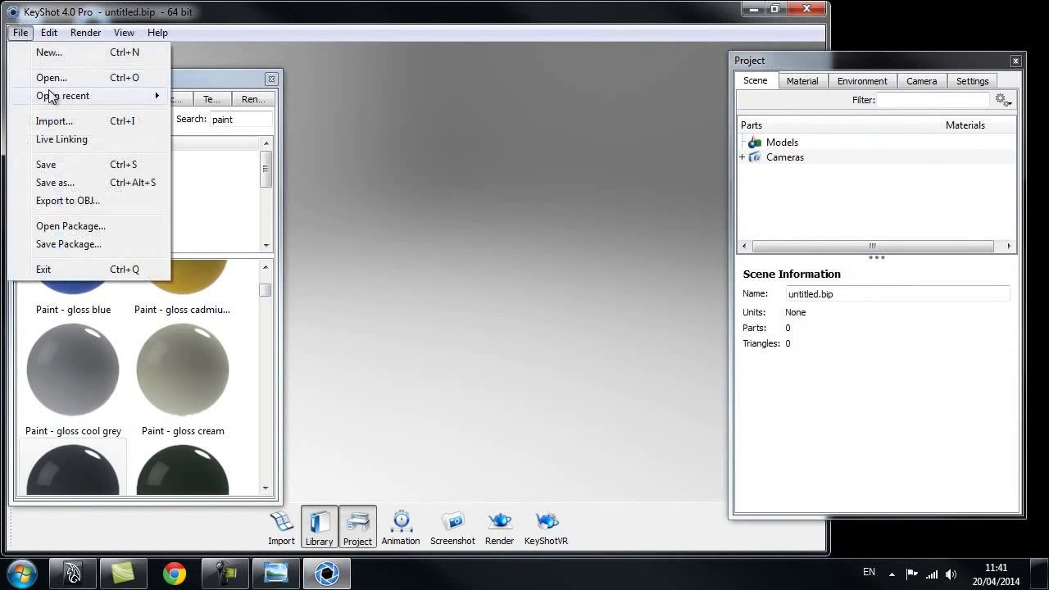
left_click(54, 121)
left_click(251, 219)
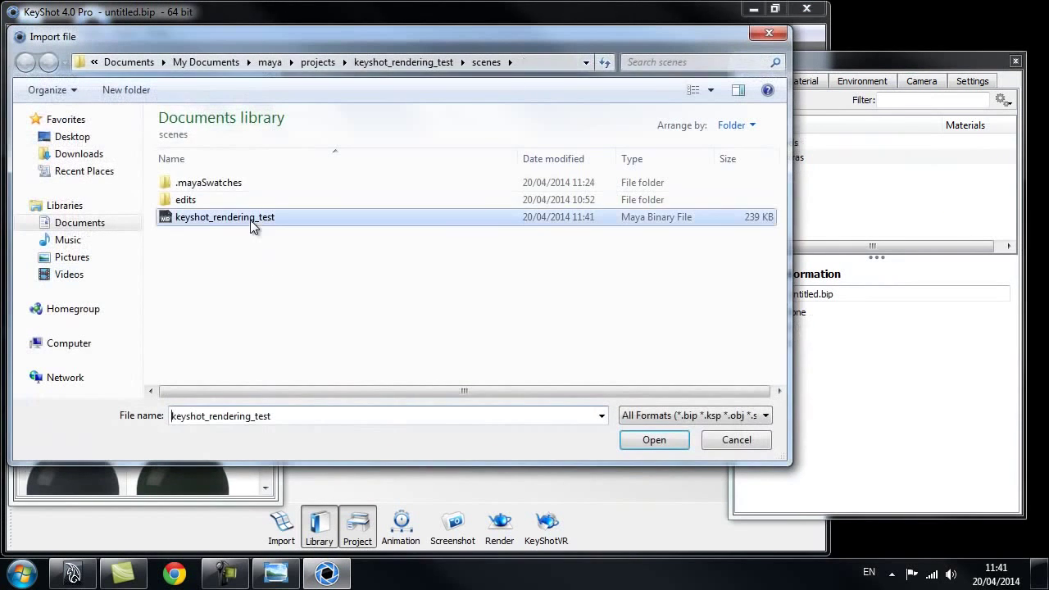
left_click(654, 440)
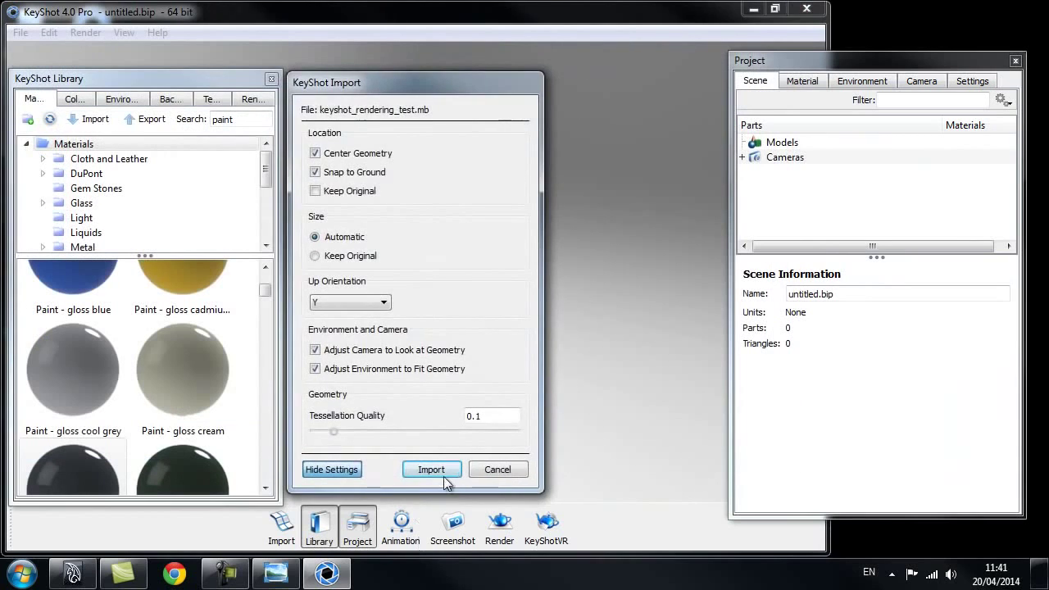
left_click(432, 469)
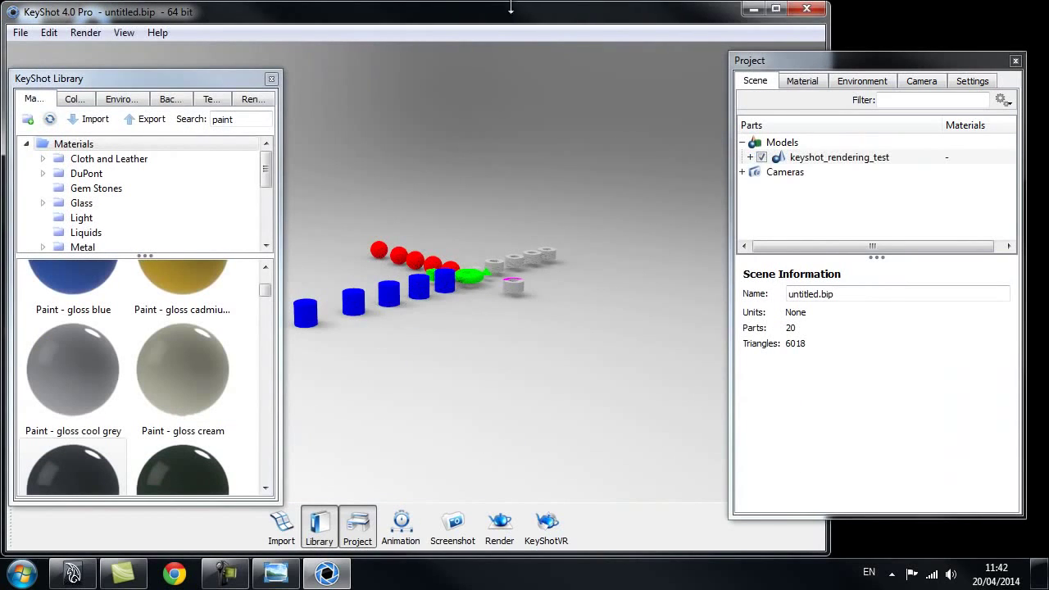
double_click(634, 18)
left_click_drag(521, 292, 594, 289)
left_click_drag(402, 354, 426, 348)
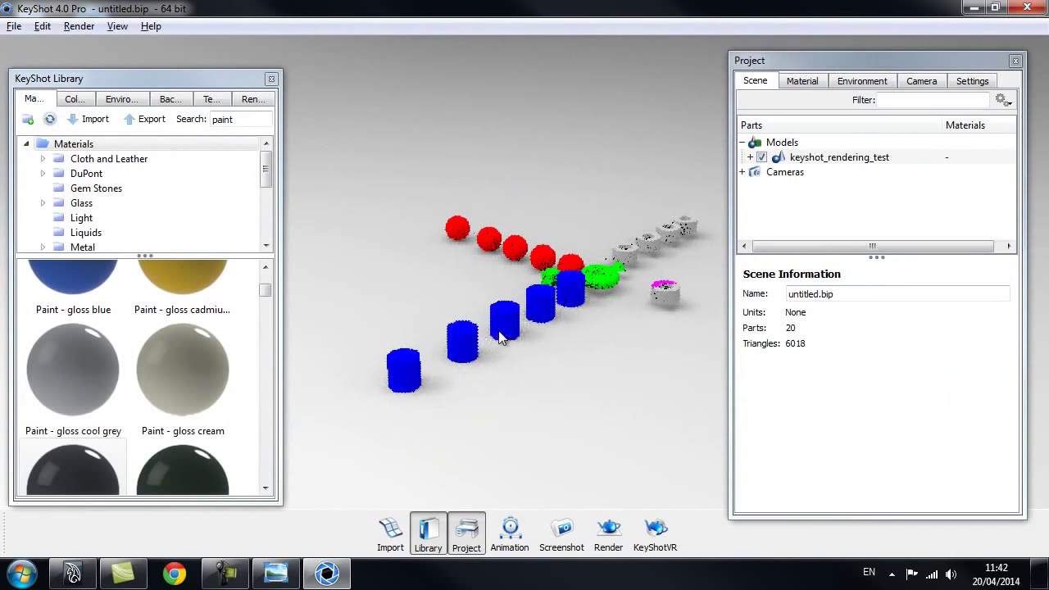
left_click_drag(564, 283, 518, 332)
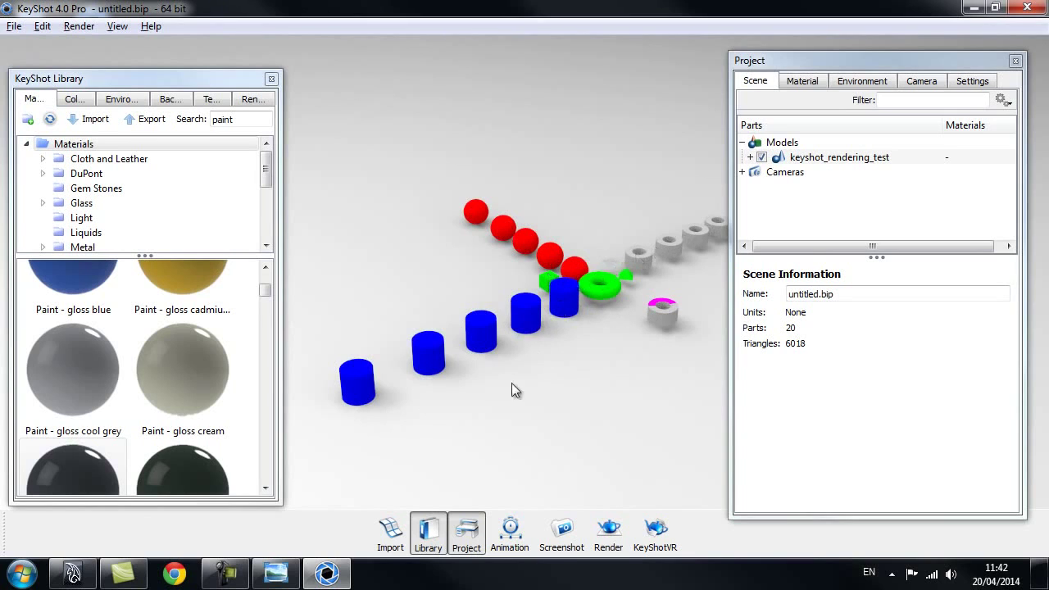
Step: Search the library for 'blue paint' and apply Paint - gloss blue to the cylinders
left_click_drag(547, 359, 485, 373)
left_click_drag(178, 92, 181, 72)
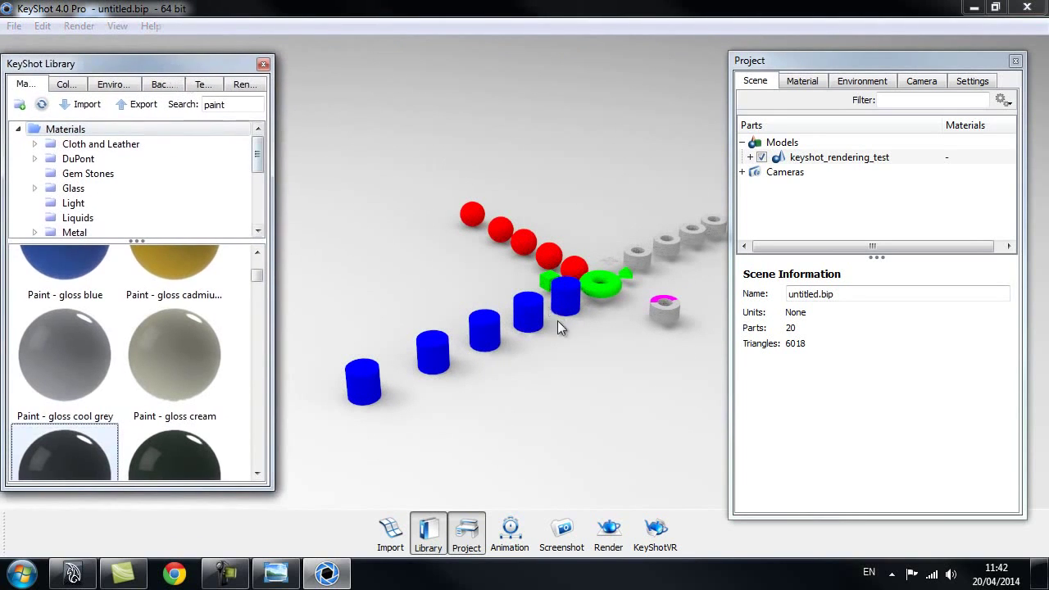
type("blue paint")
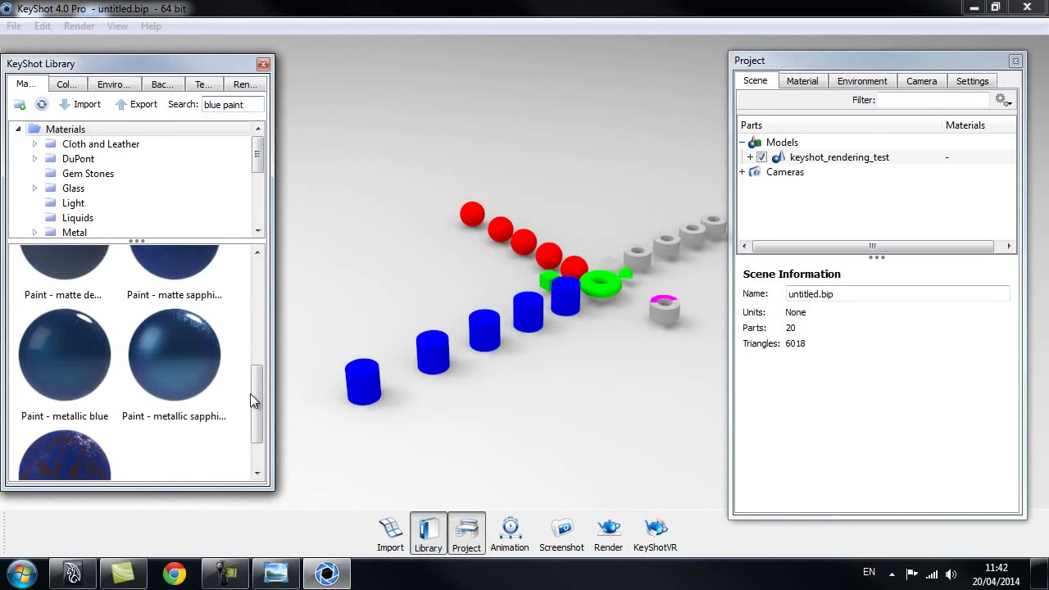
left_click_drag(250, 393, 257, 291)
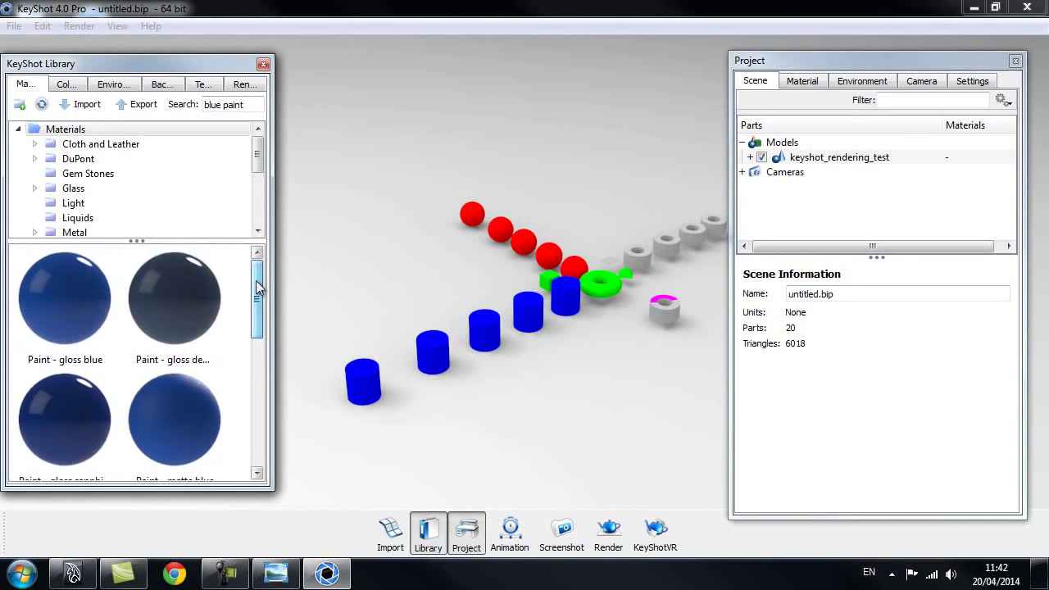
mouse_move(65, 297)
left_mouse_down()
mouse_move(600, 345)
mouse_move(569, 290)
left_mouse_up()
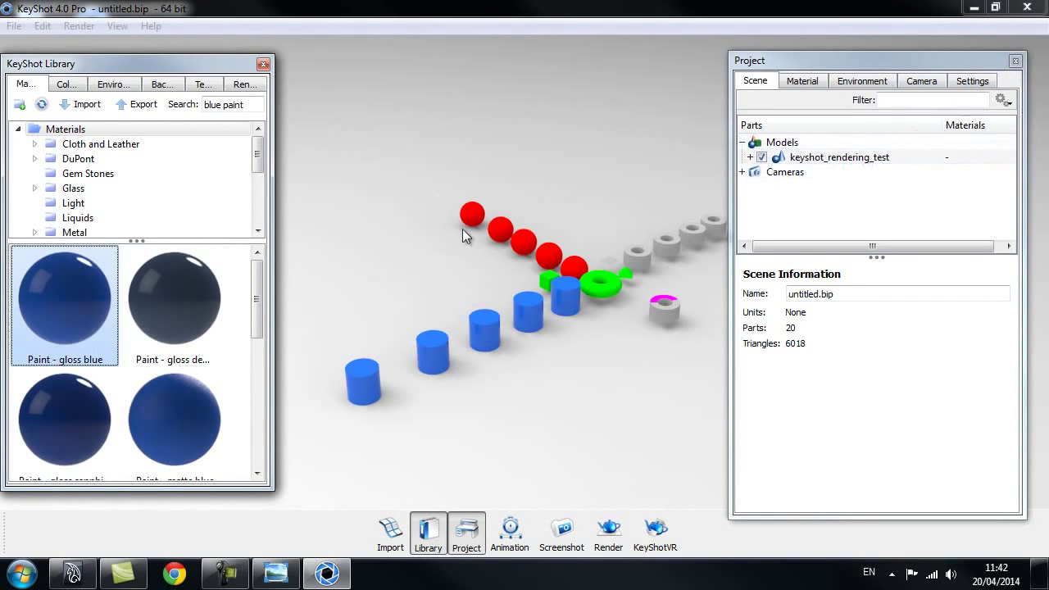
Step: Apply gloss red paint to the spheres and an anodized green material to the torus
triple_click(237, 104)
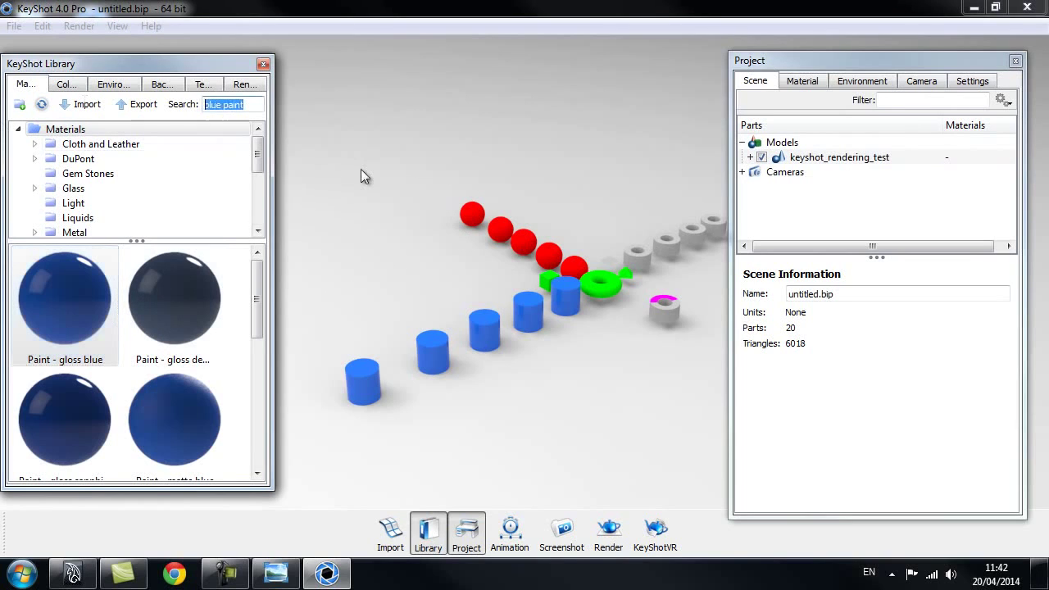
type("red paint")
mouse_move(39, 421)
left_mouse_down()
mouse_move(588, 208)
mouse_move(548, 250)
left_mouse_up()
triple_click(238, 105)
type("gree")
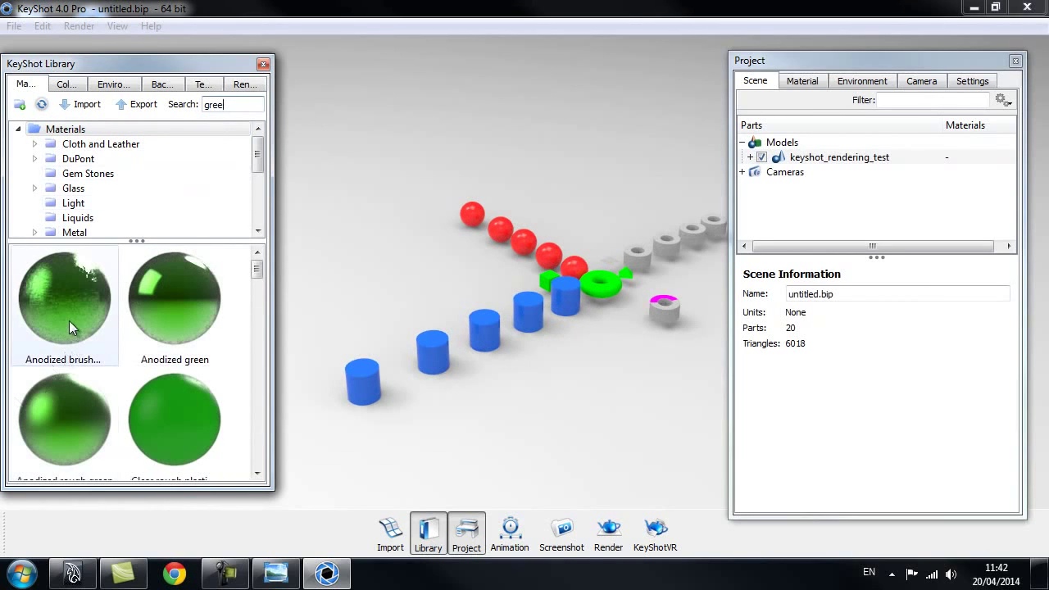
left_click_drag(70, 300, 611, 280)
Step: From the DuPont materials, apply a dark paint to the ring's top and A Little Lilac_745657 to the rings
middle_click_drag(662, 338, 352, 331)
scroll(516, 321, "up", 5)
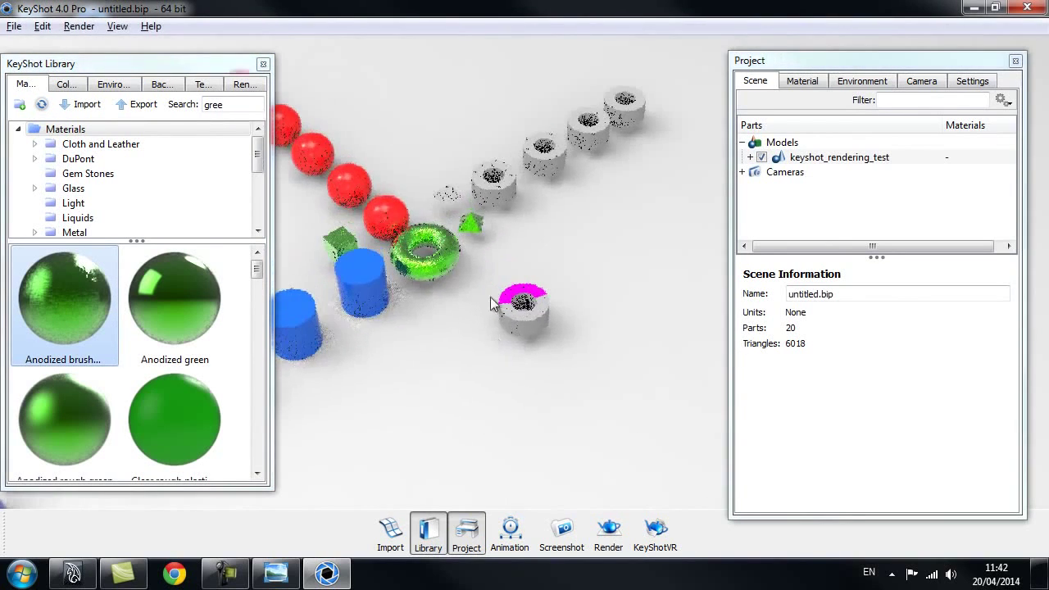
left_click_drag(506, 295, 478, 273)
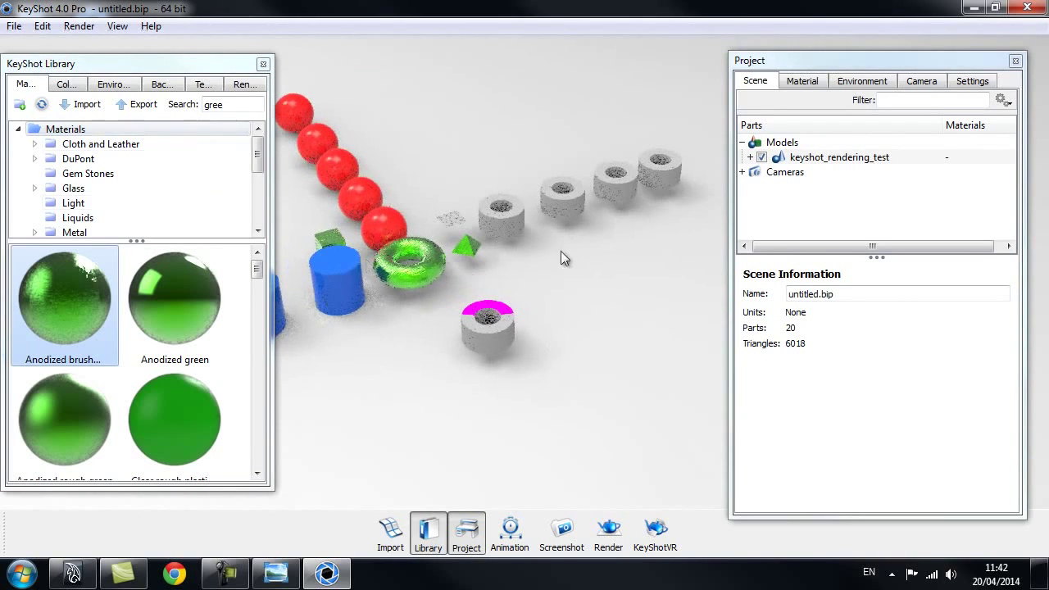
left_click(91, 159)
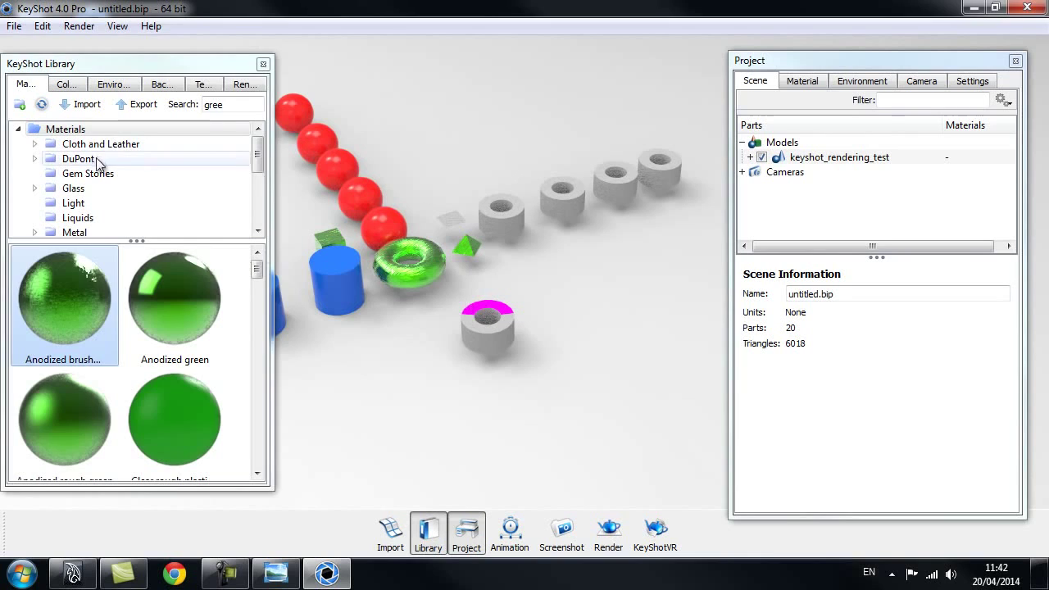
left_click_drag(175, 418, 478, 304)
left_click_drag(114, 363, 513, 345)
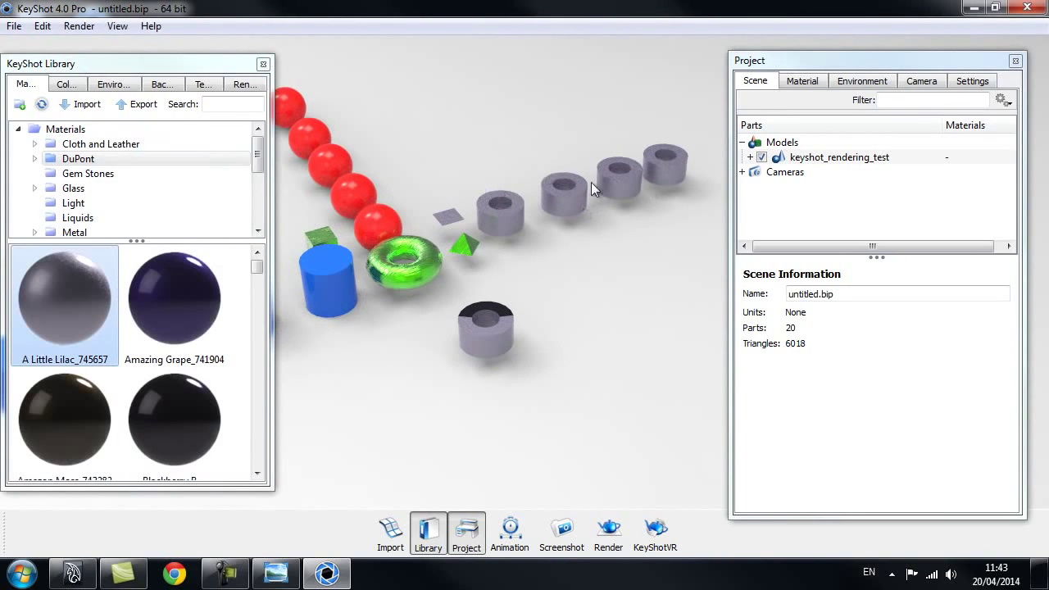
Step: Orbit the camera around the scene to inspect the new materials
mouse_move(459, 213)
left_mouse_down()
mouse_move(495, 231)
mouse_move(516, 207)
mouse_move(460, 205)
mouse_move(523, 302)
mouse_move(518, 349)
left_mouse_up()
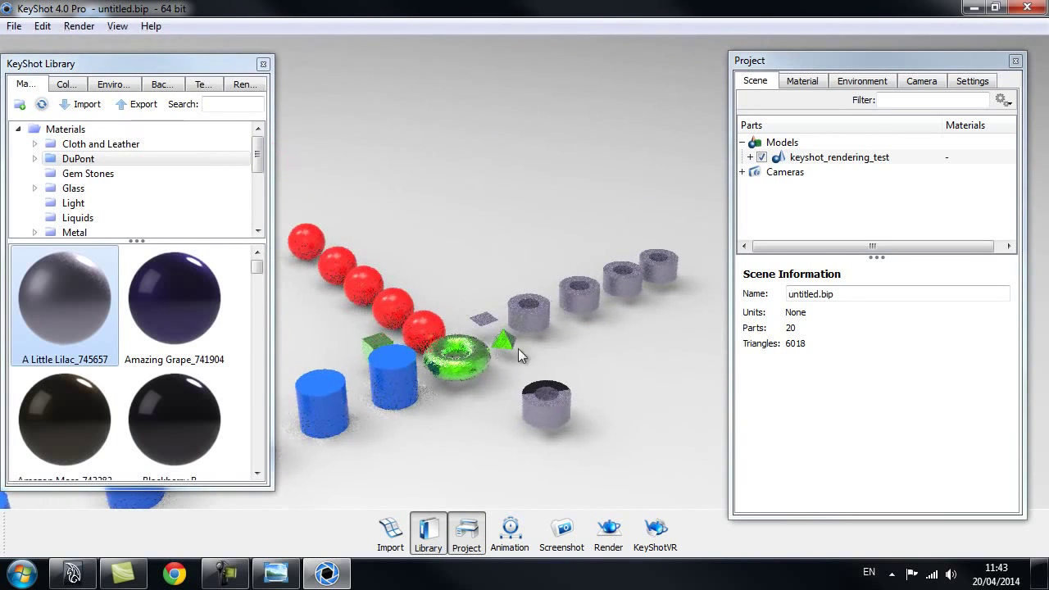
mouse_move(551, 381)
left_mouse_down()
mouse_move(511, 355)
mouse_move(564, 333)
left_mouse_up()
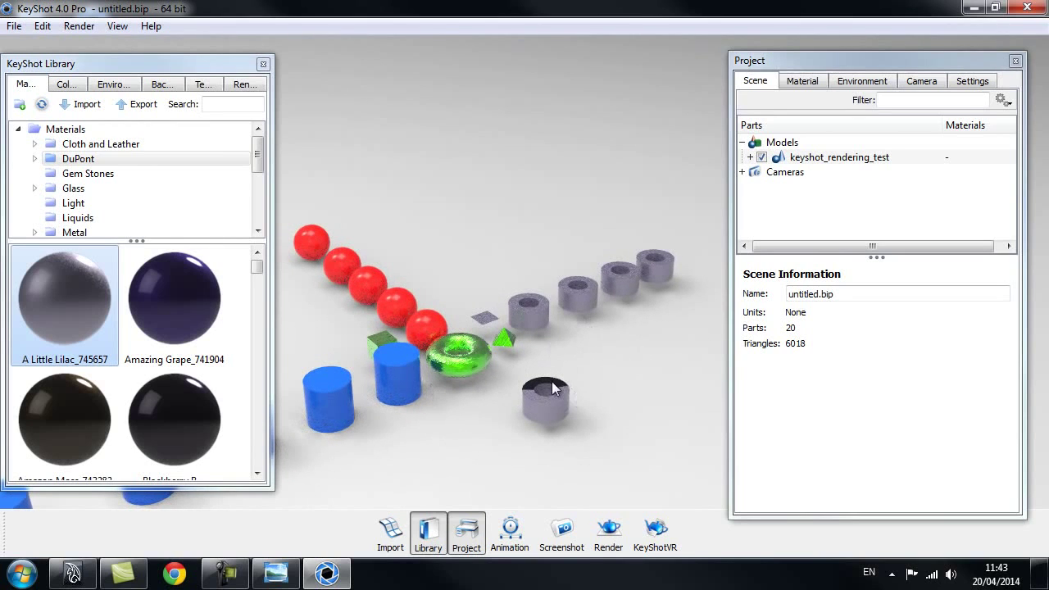
left_click_drag(552, 382, 537, 362)
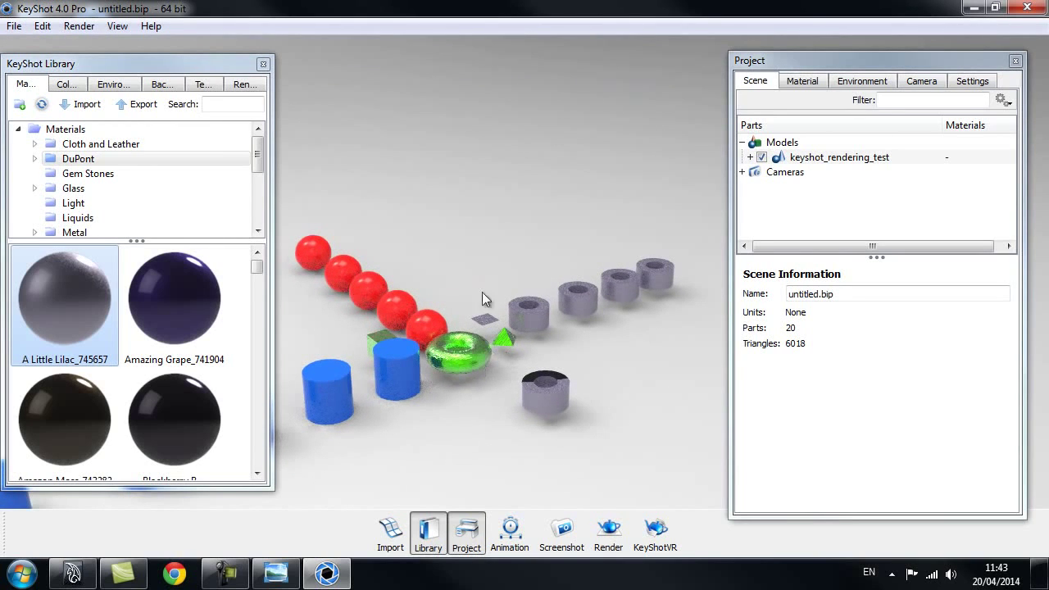
mouse_move(490, 411)
left_mouse_down()
mouse_move(534, 382)
mouse_move(541, 392)
mouse_move(479, 408)
left_mouse_up()
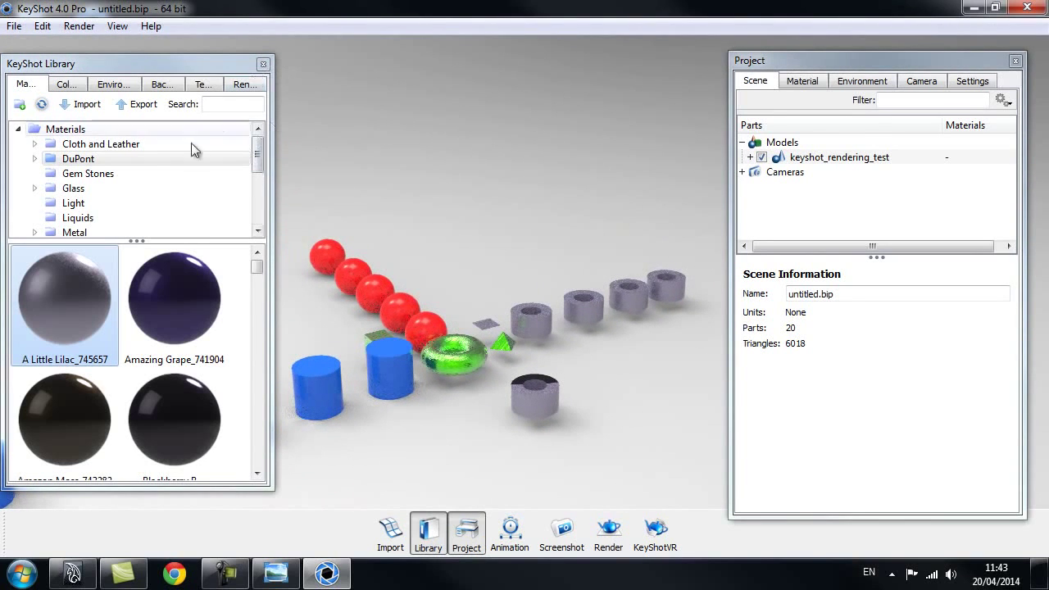
left_click_drag(256, 159, 352, 131)
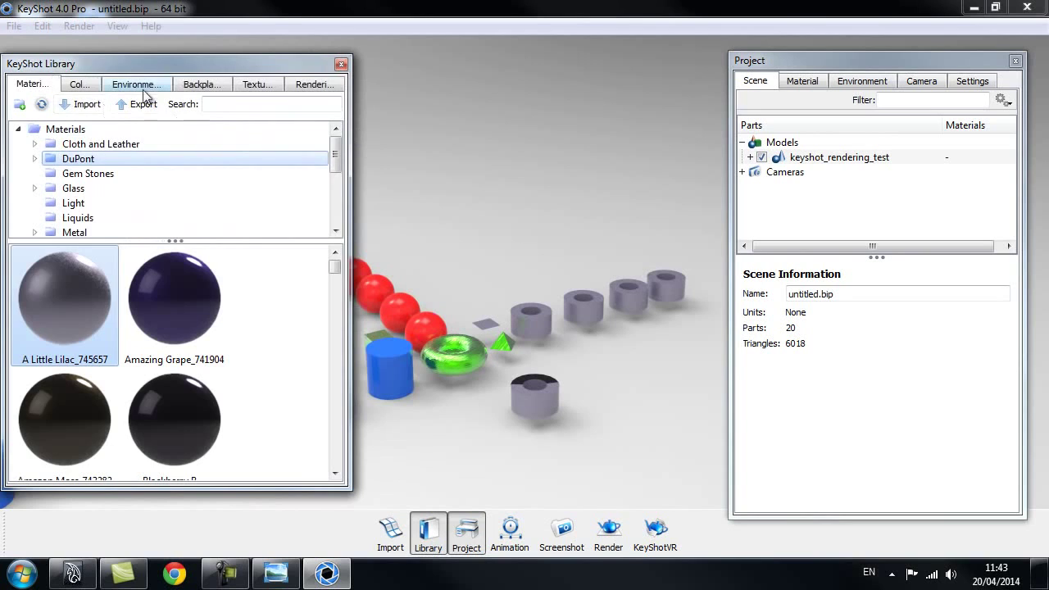
Step: Apply the hdri-locations_industrial Interior environment to the scene and close the Library
left_click(146, 91)
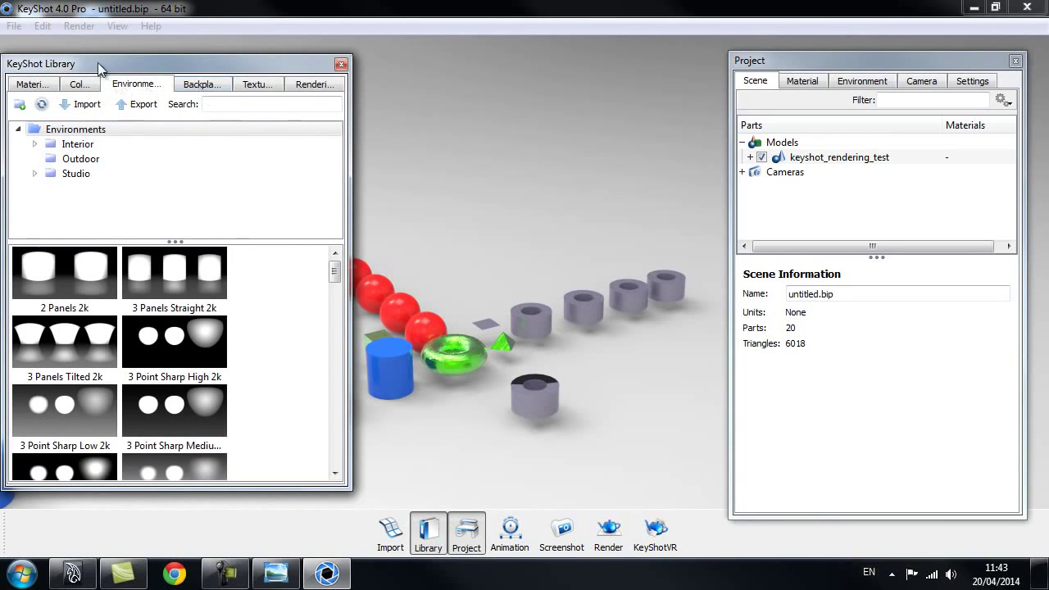
left_click_drag(119, 69, 129, 64)
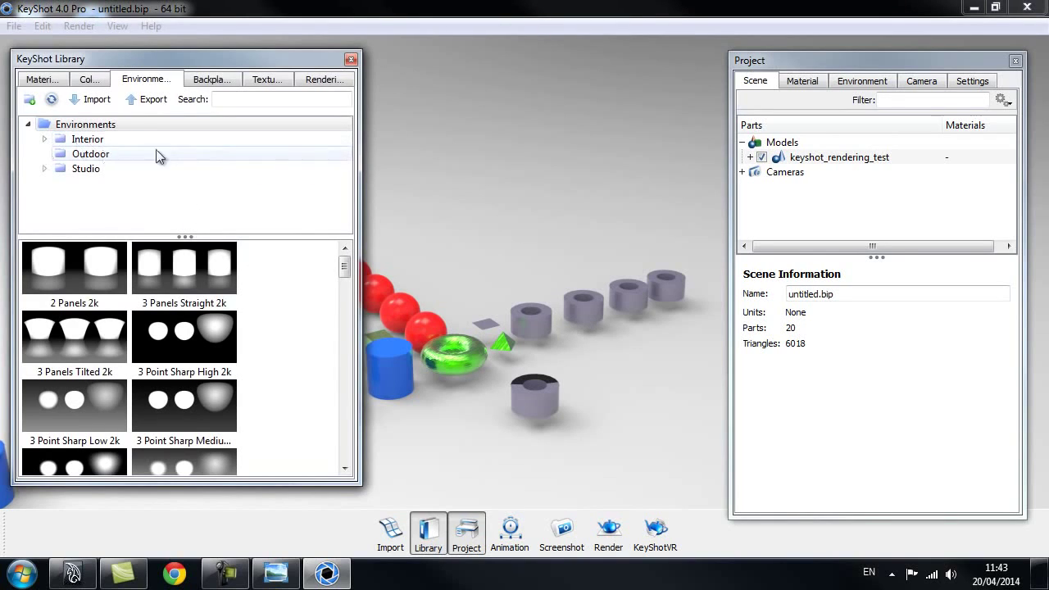
left_click(121, 140)
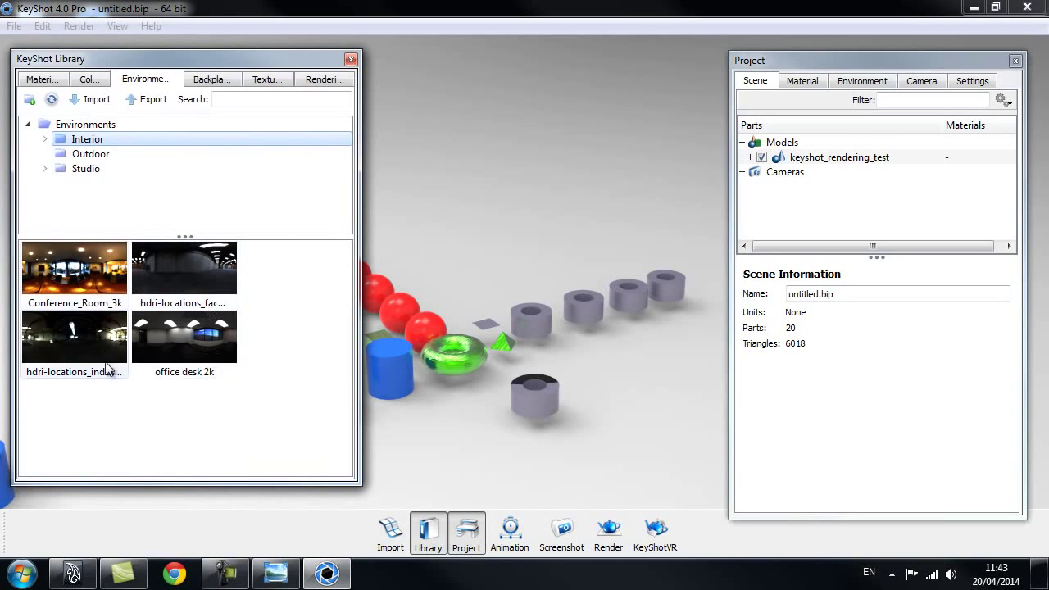
left_click_drag(70, 346, 427, 379)
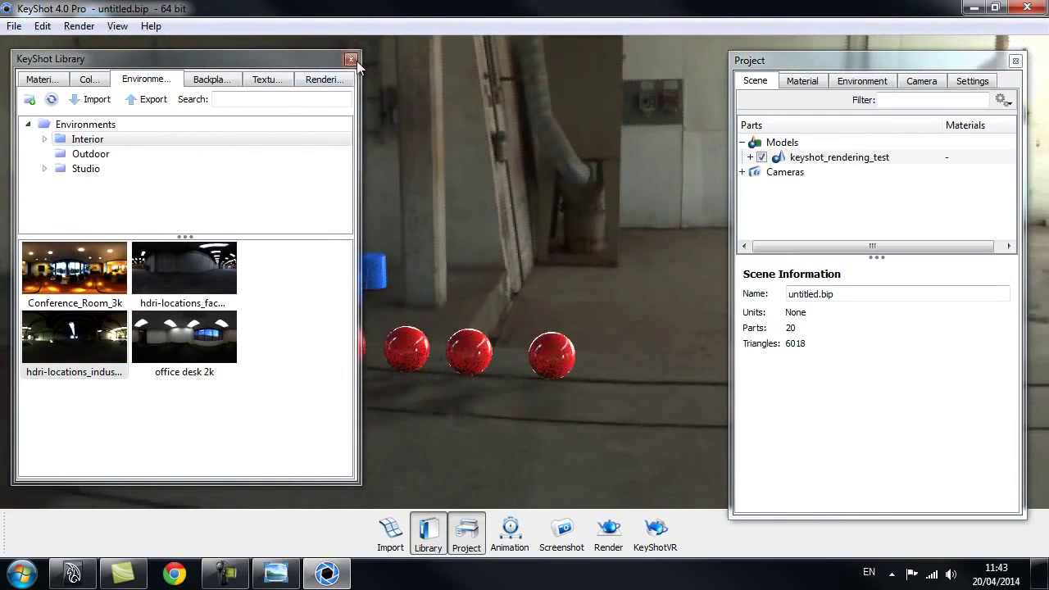
left_click(351, 59)
Step: Lower the whole model slightly with Move Model
left_click_drag(529, 226, 380, 314)
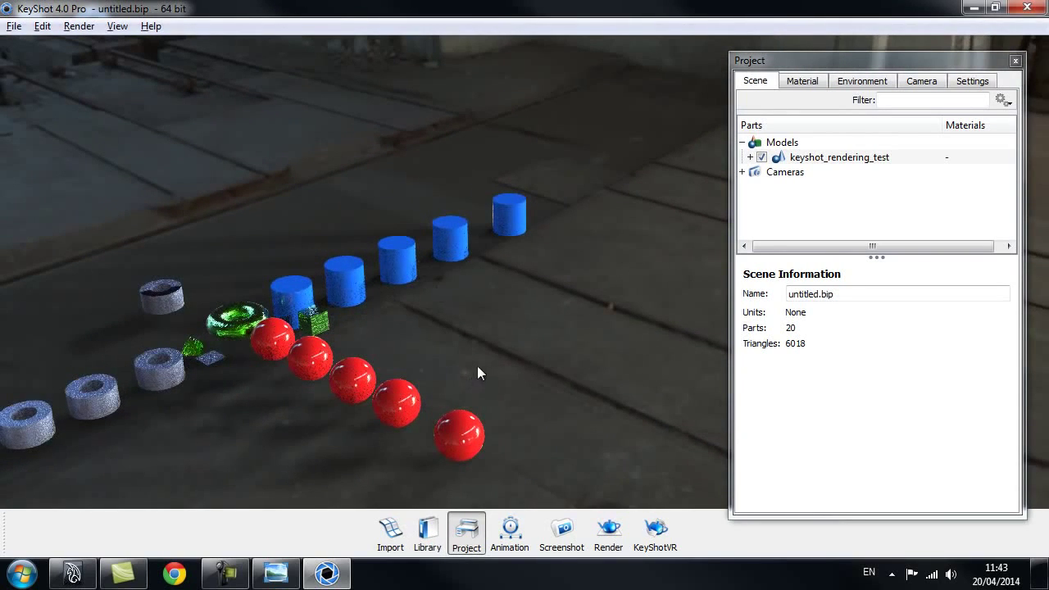
right_click(402, 266)
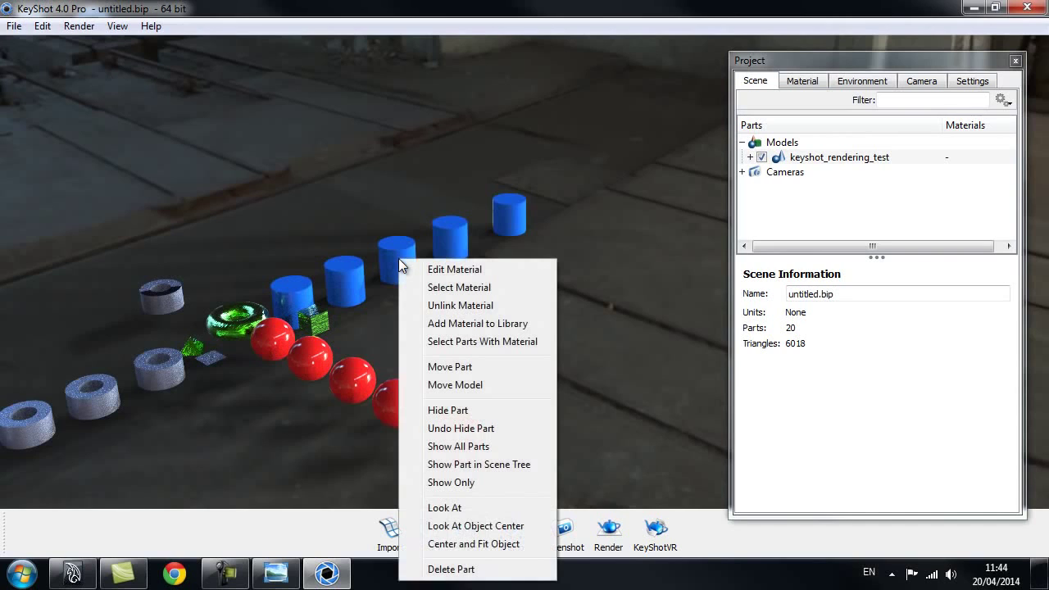
left_click(512, 385)
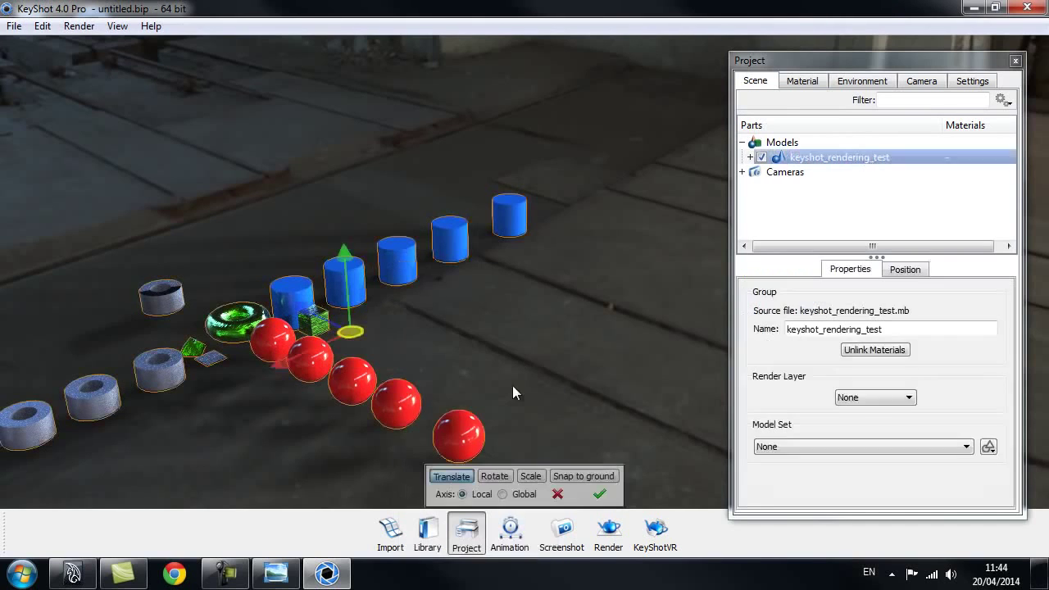
left_click_drag(355, 327, 355, 353)
right_click(551, 331)
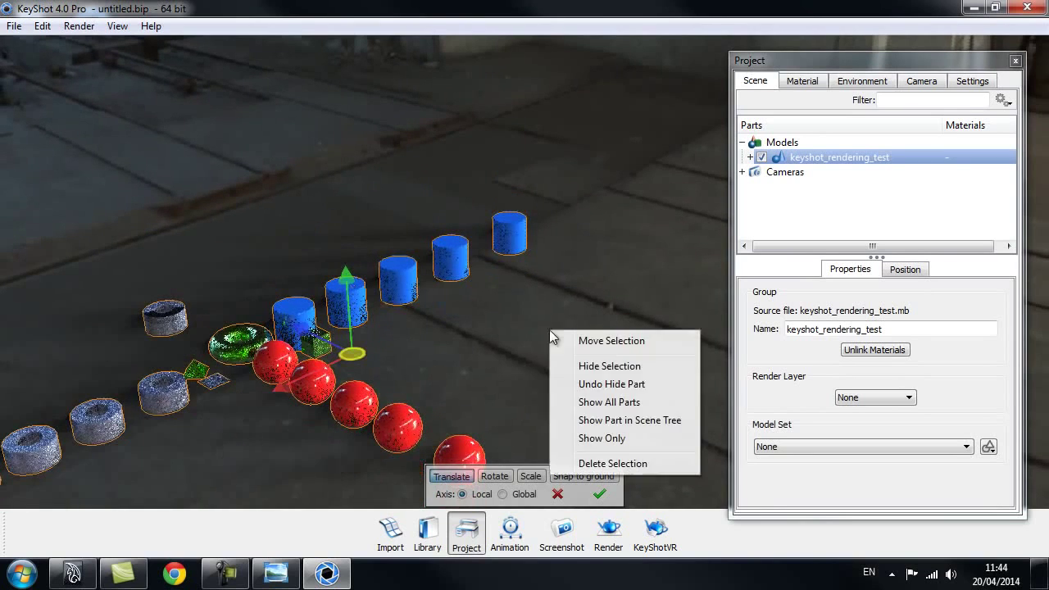
left_click(436, 286)
Step: Lower the cylinder pCylinder4 slightly on its own with Move Part
right_click(429, 257)
left_click(457, 248)
right_click(456, 246)
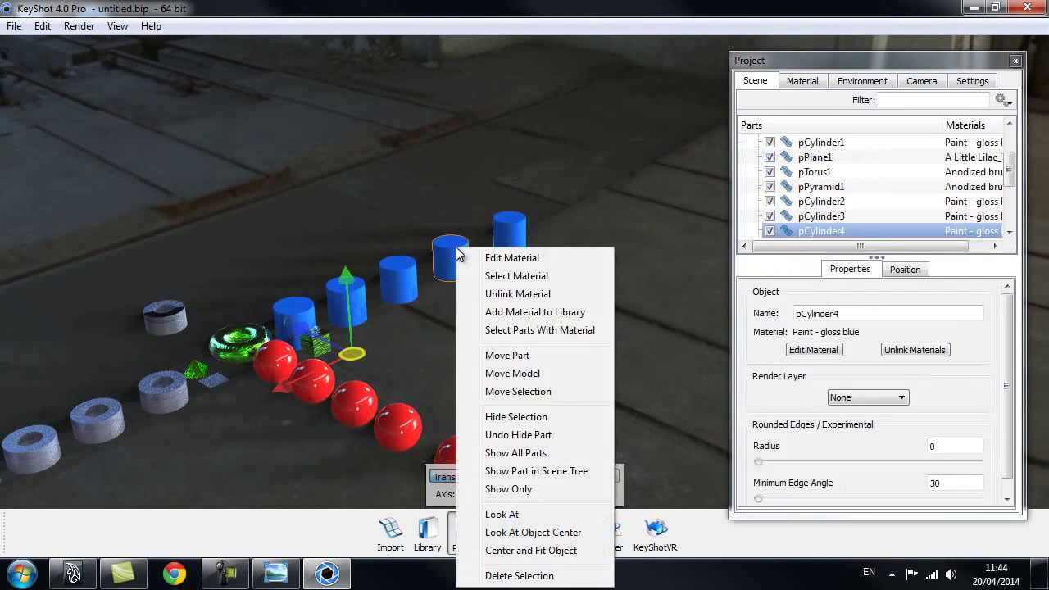
left_click(516, 357)
left_click_drag(448, 176, 447, 187)
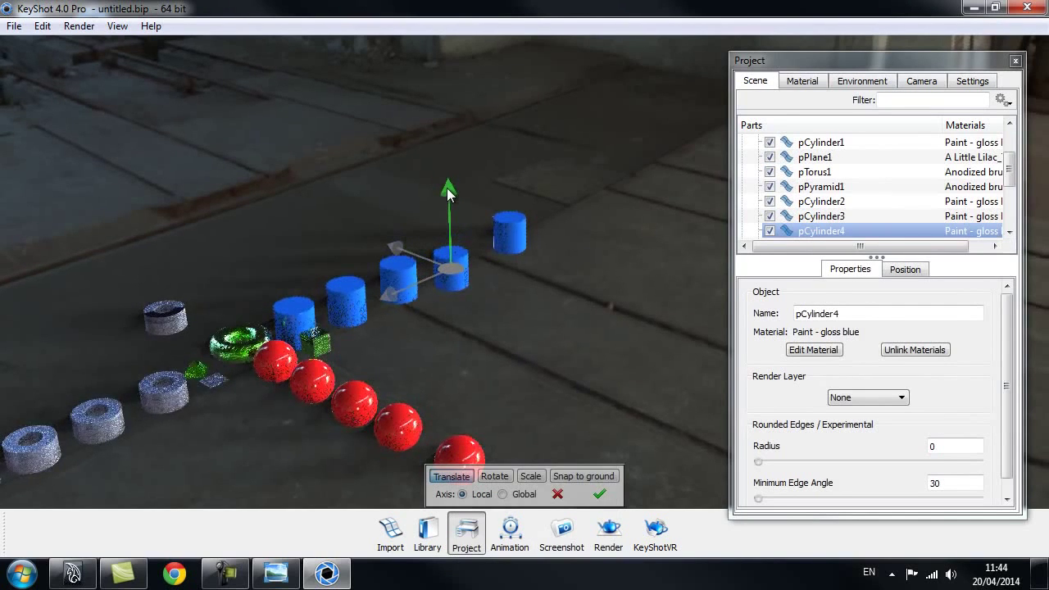
left_click(609, 348)
left_click_drag(610, 341, 603, 375)
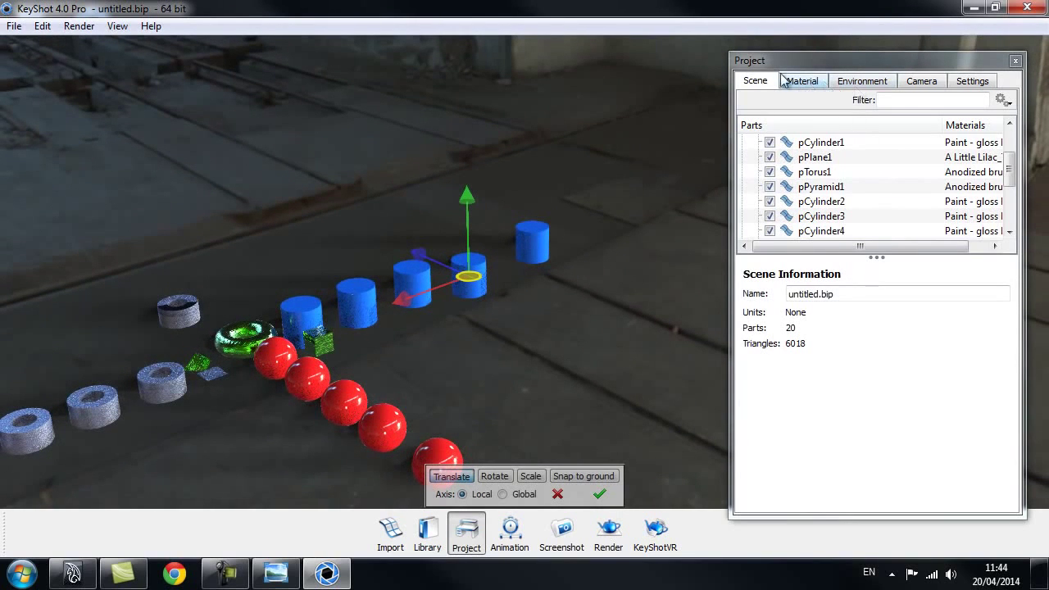
Step: Set the environment contrast to 0.87 and brightness to 0.764, confirming the part move
left_click(867, 84)
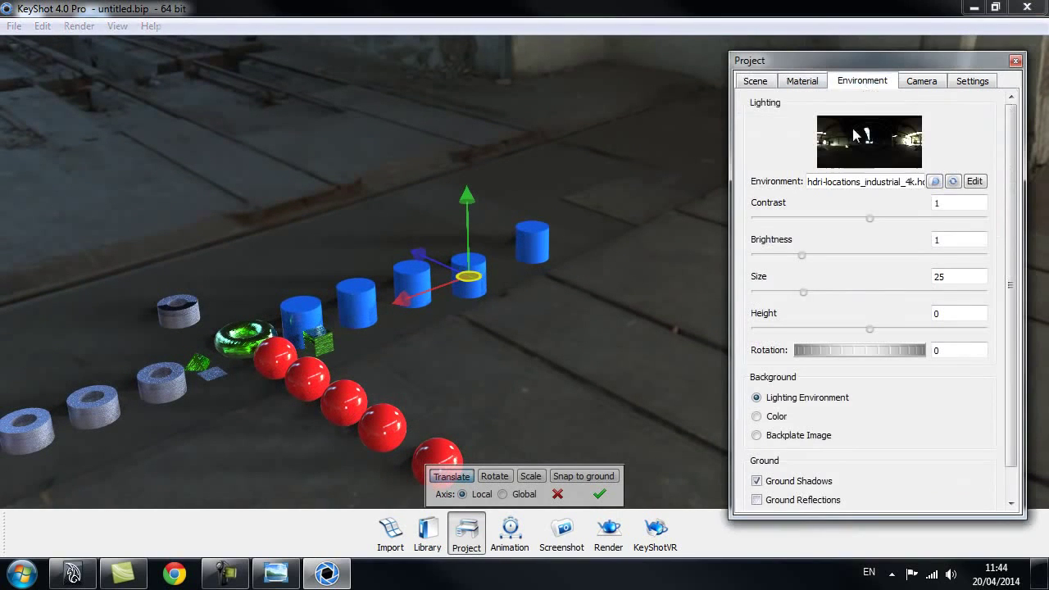
left_click_drag(869, 218, 855, 219)
left_click_drag(802, 255, 815, 254)
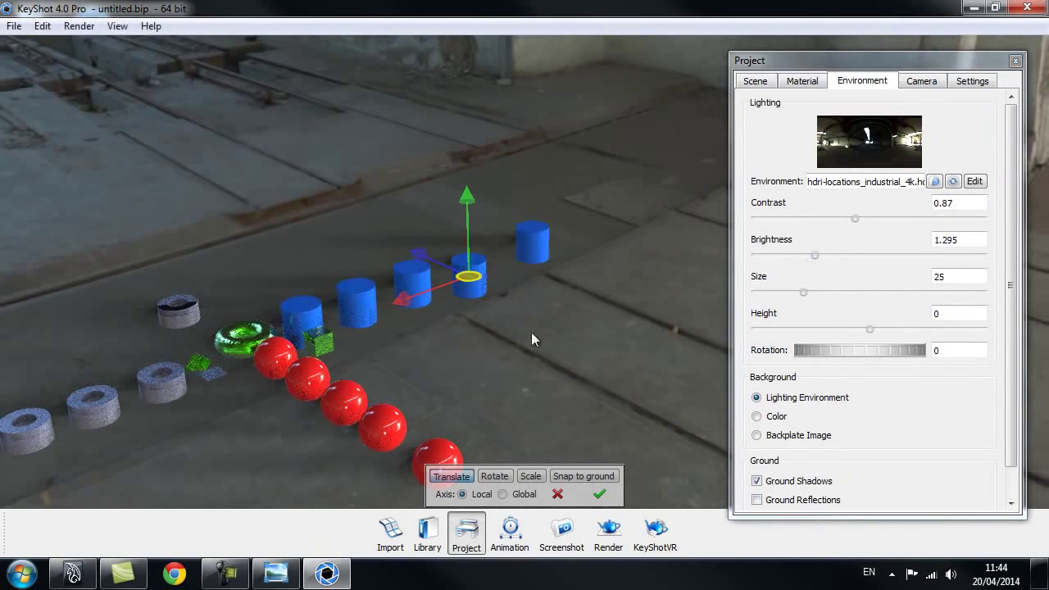
left_click(599, 494)
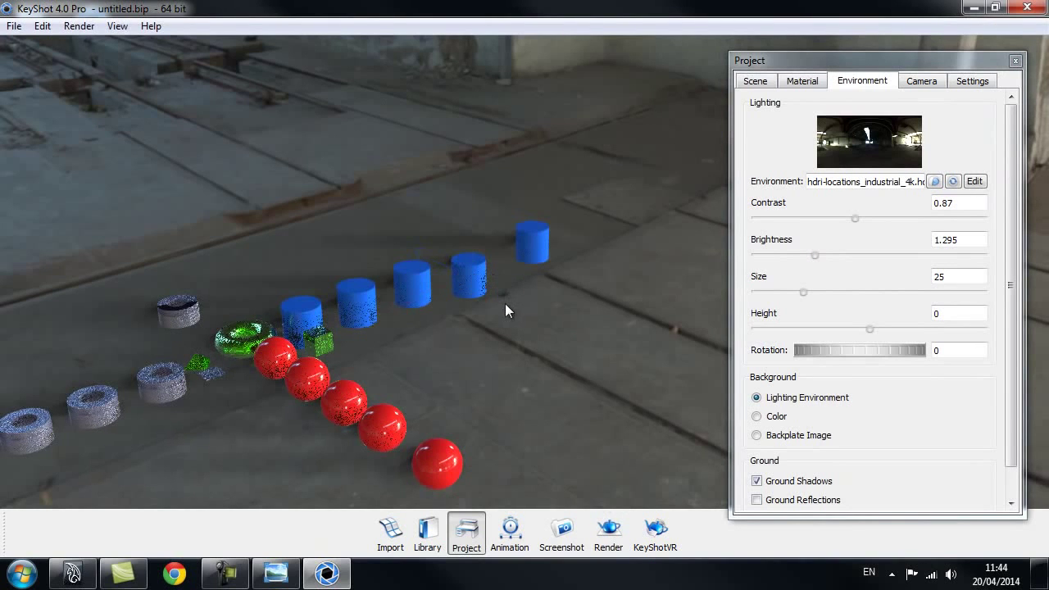
key("Left")
key("Left")
key("Left")
key("Left")
key("Left")
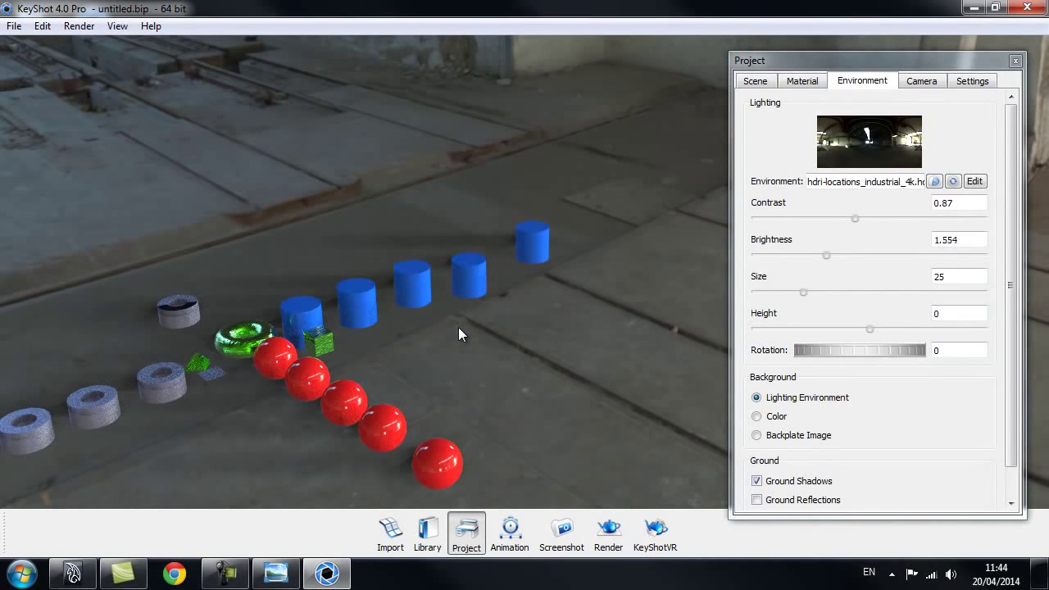
key("Left")
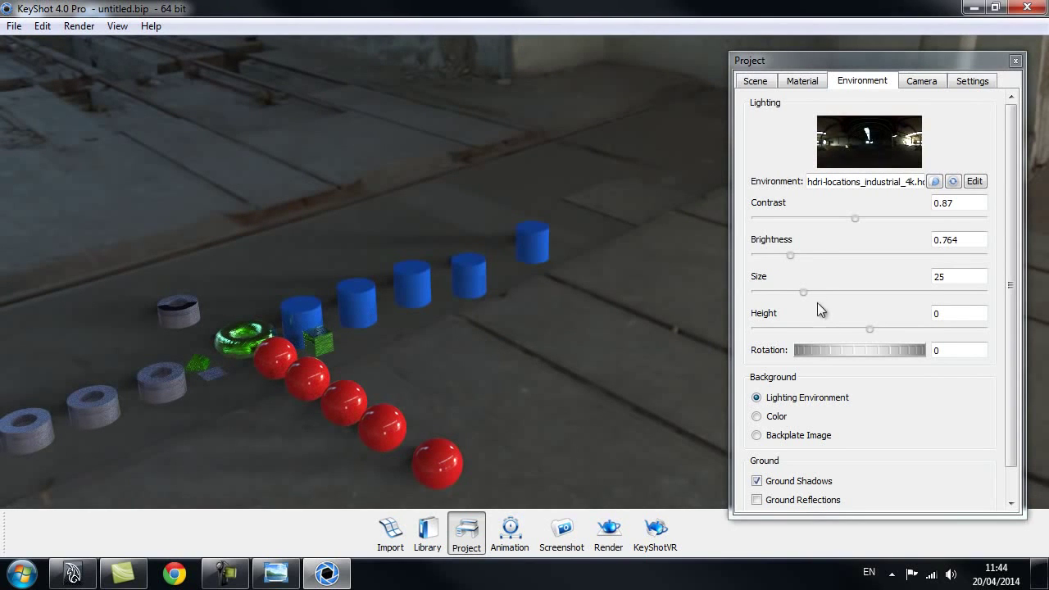
Step: Rotate the environment lighting to 345
left_click_drag(911, 351, 861, 356)
right_click(358, 316)
left_click(357, 322)
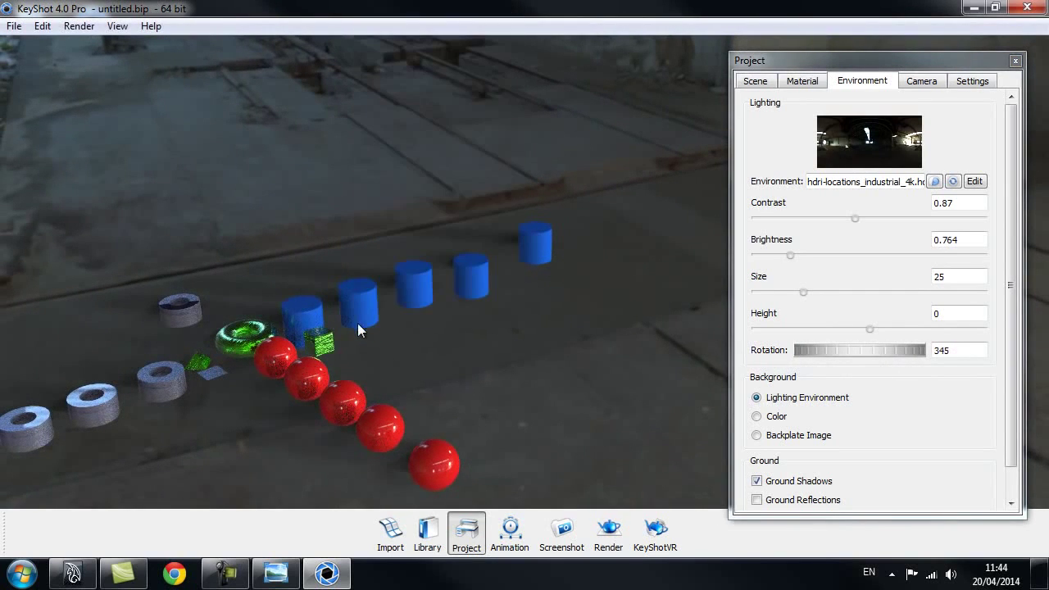
right_click(328, 341)
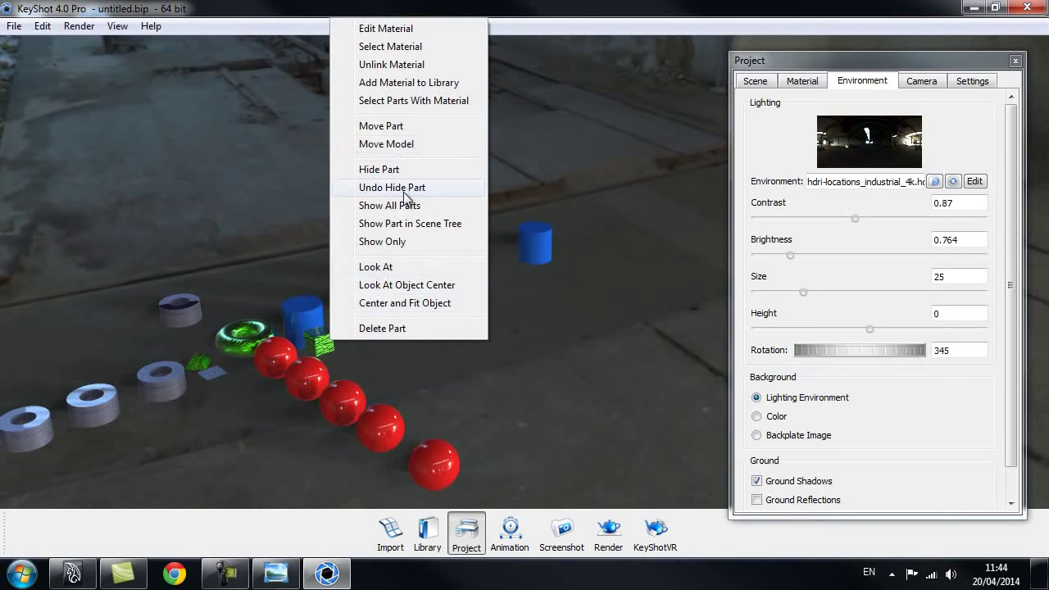
Step: Aim the camera at the green cube with Look At and rotate the environment to 150.5
left_click(404, 266)
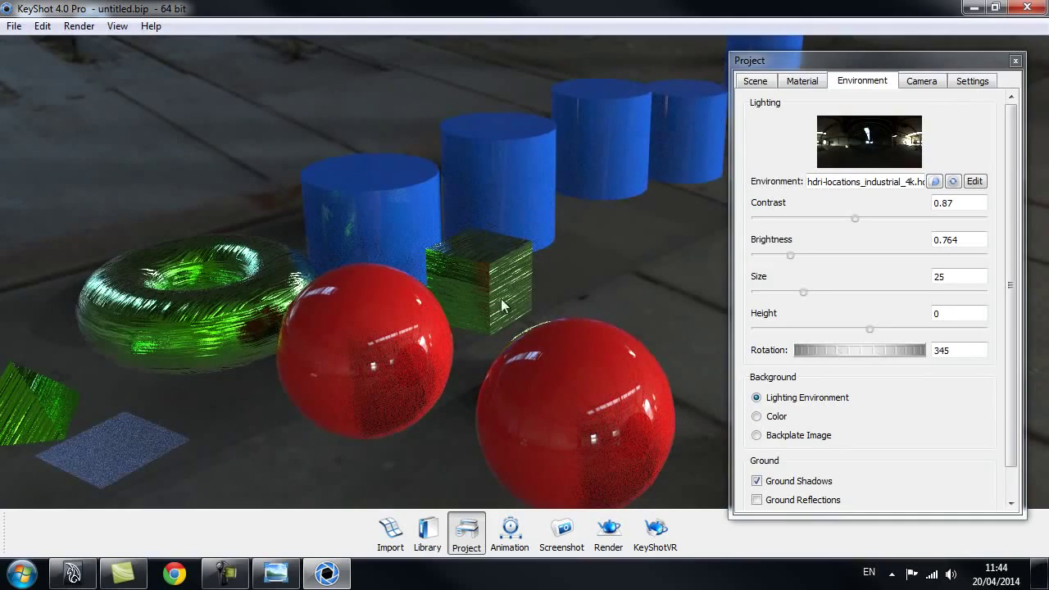
left_click_drag(866, 352, 799, 353)
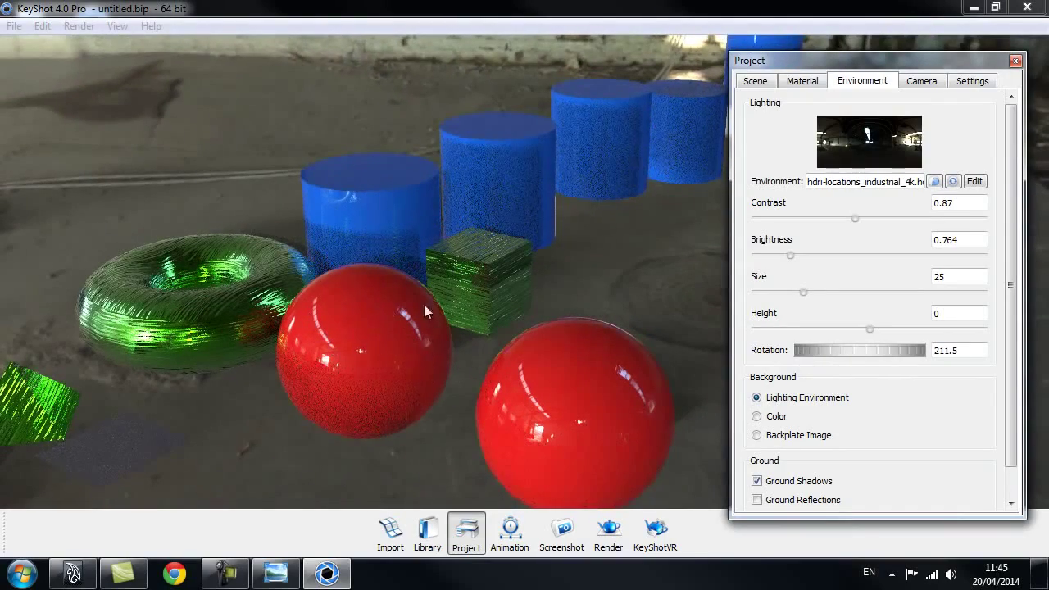
left_click_drag(885, 347, 866, 350)
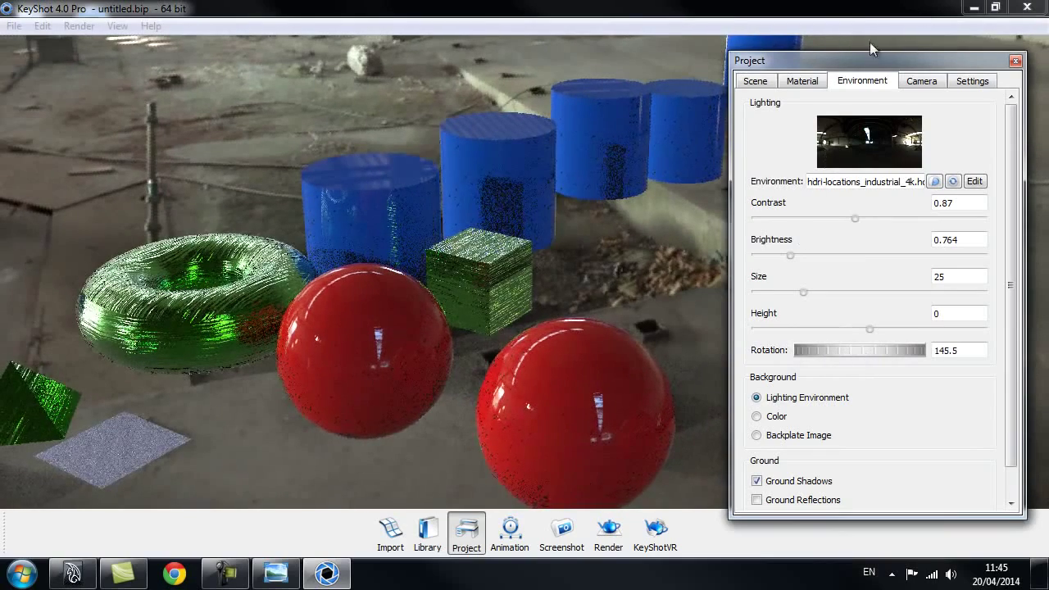
left_click_drag(871, 358, 886, 354)
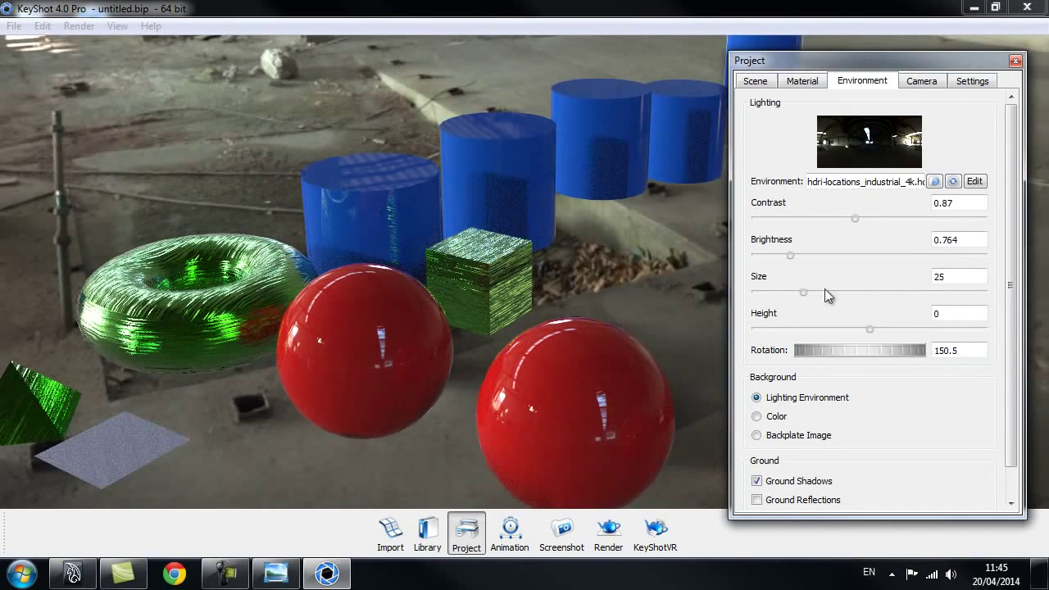
scroll(1008, 246, "down", 1)
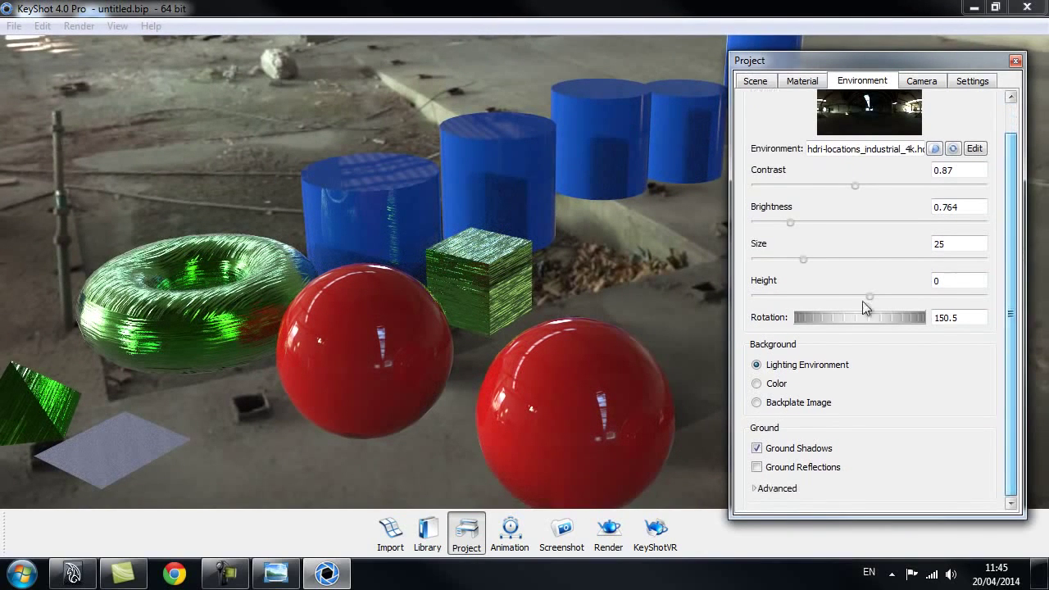
Step: Switch the background to a solid near-black colour, RGB 3,3,3
left_click(757, 383)
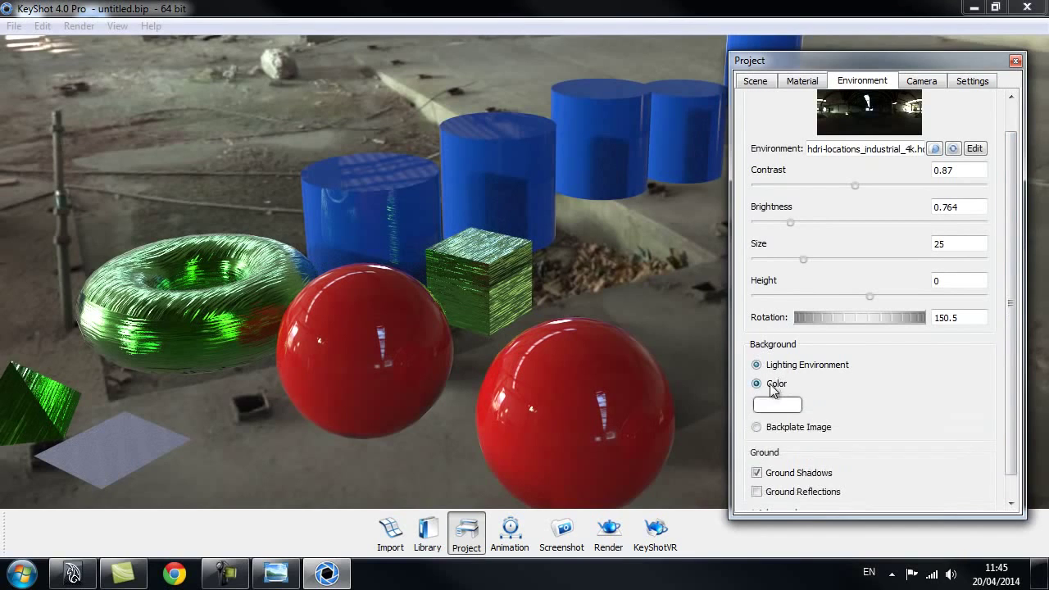
left_click(791, 411)
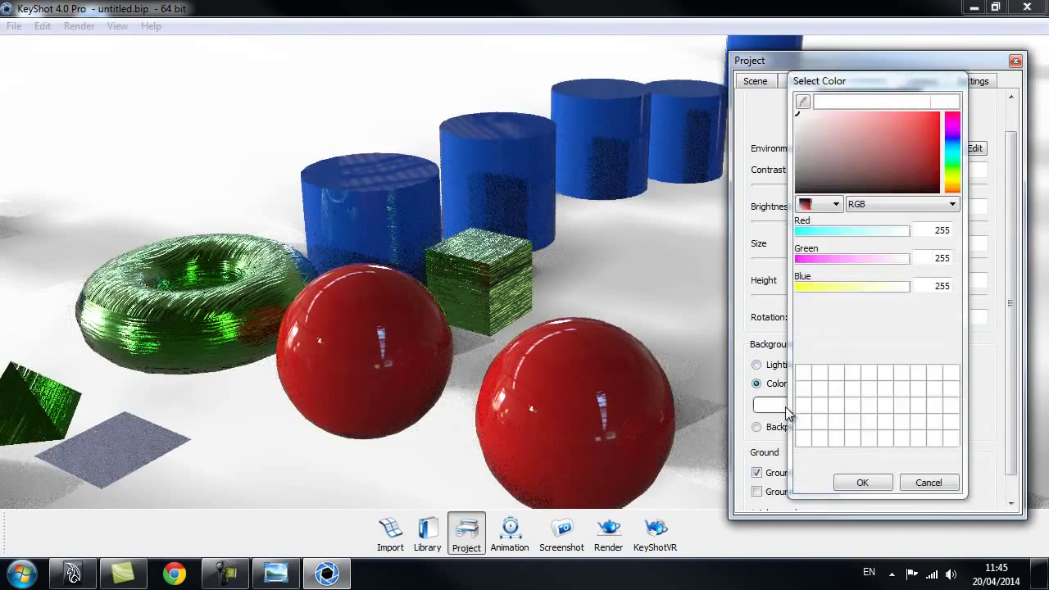
left_click(807, 178)
left_click(796, 189)
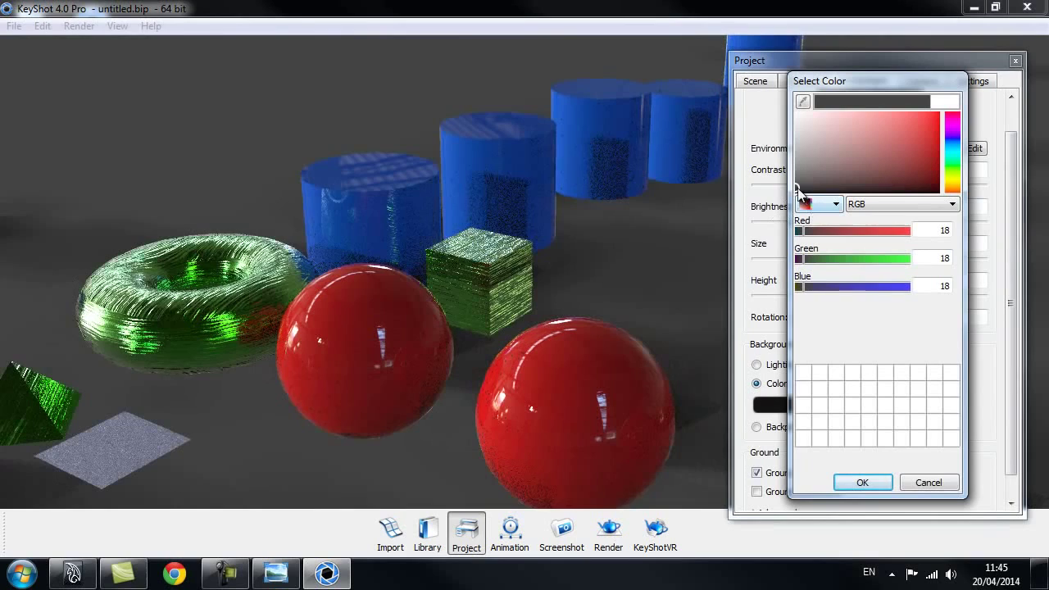
left_click(793, 192)
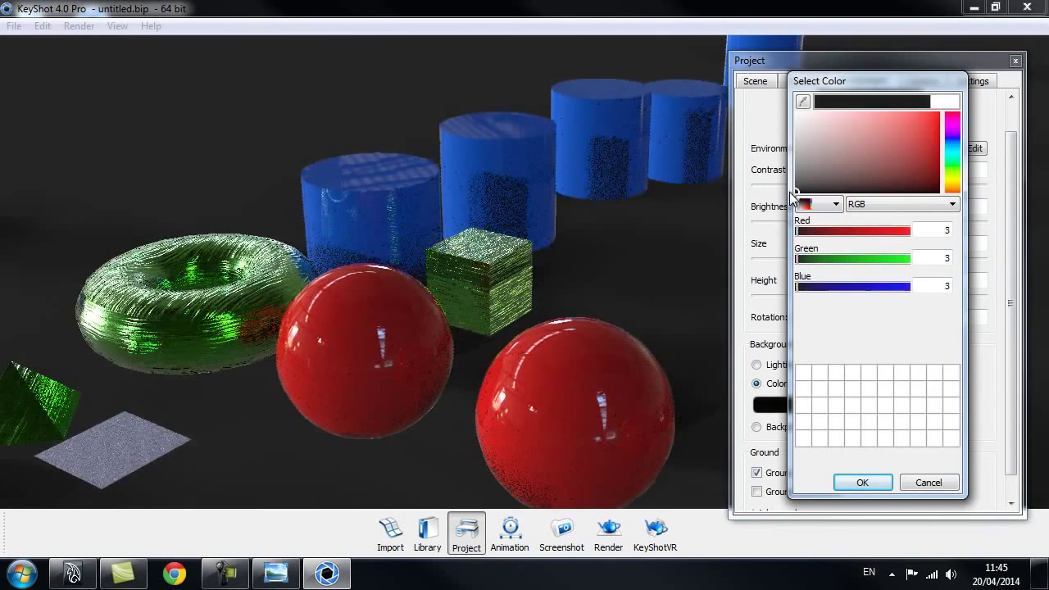
left_click(863, 483)
Step: Turn on ground reflections and close the Project window
scroll(925, 473, "down", 1)
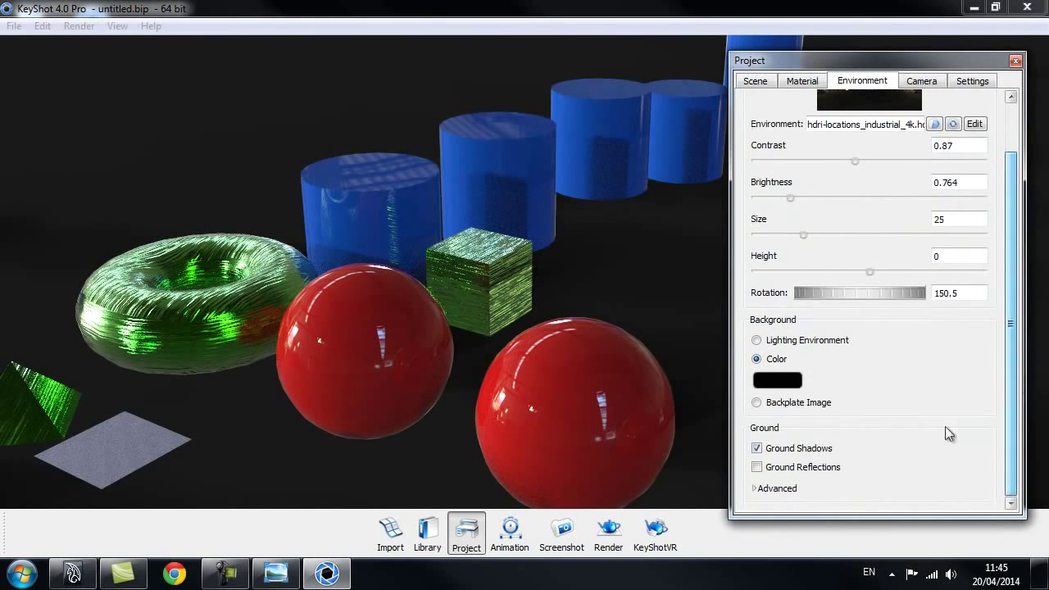
left_click(815, 464)
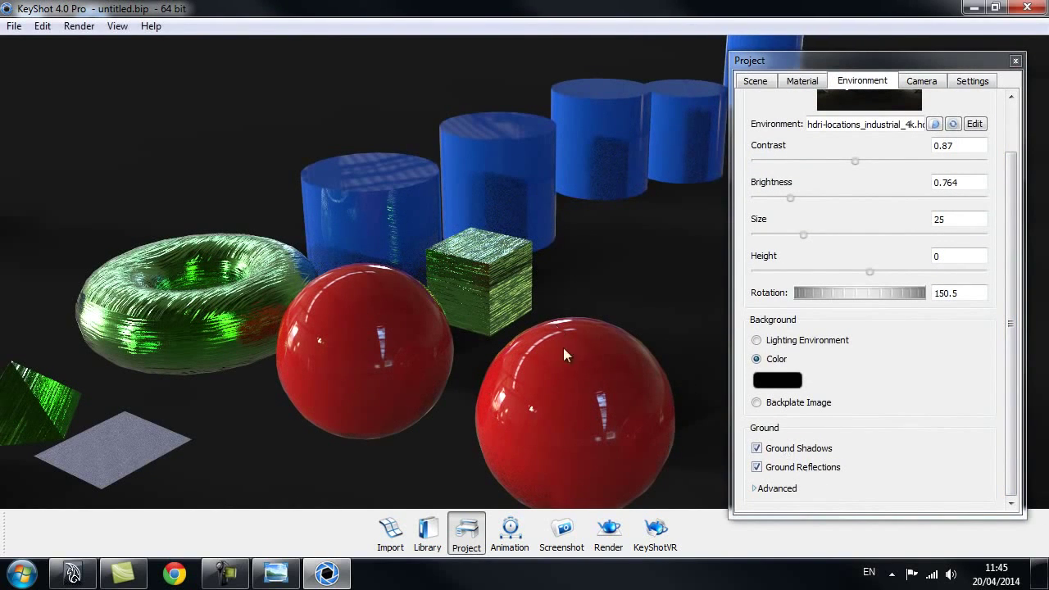
left_click(1016, 60)
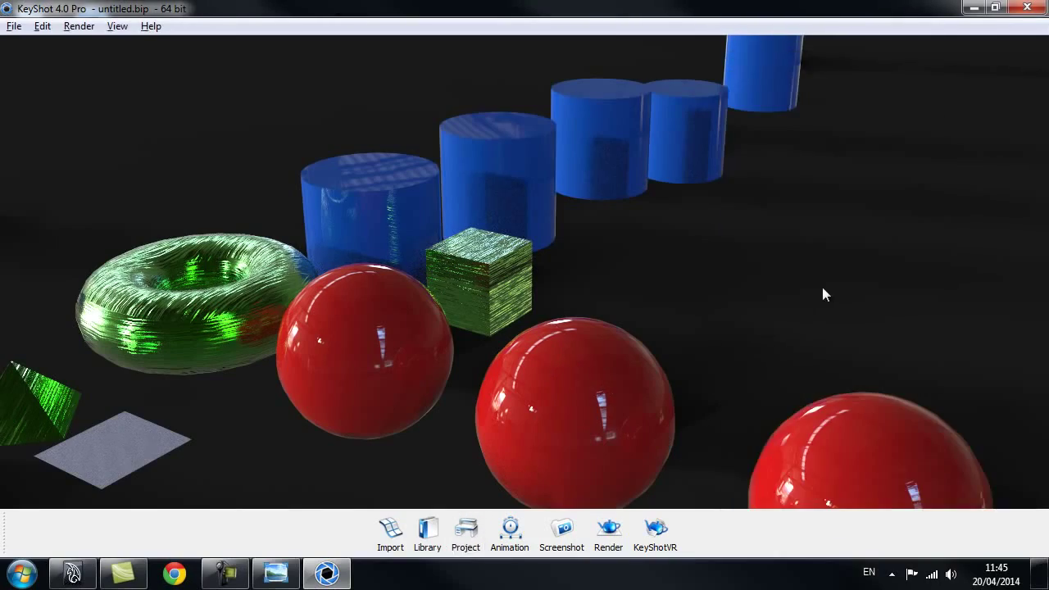